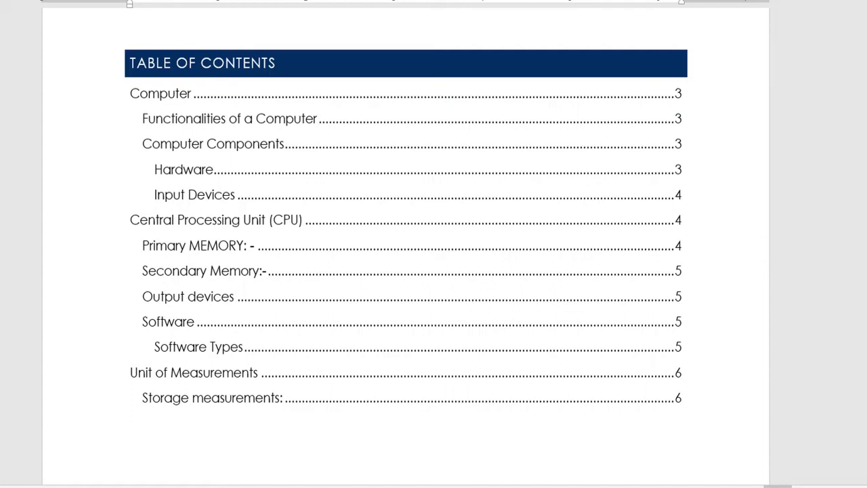
Step: Look through the finished Introduction to Computer_Final document, examining its cover, table of contents, headings and body pages
scroll(406, 244, down, 10)
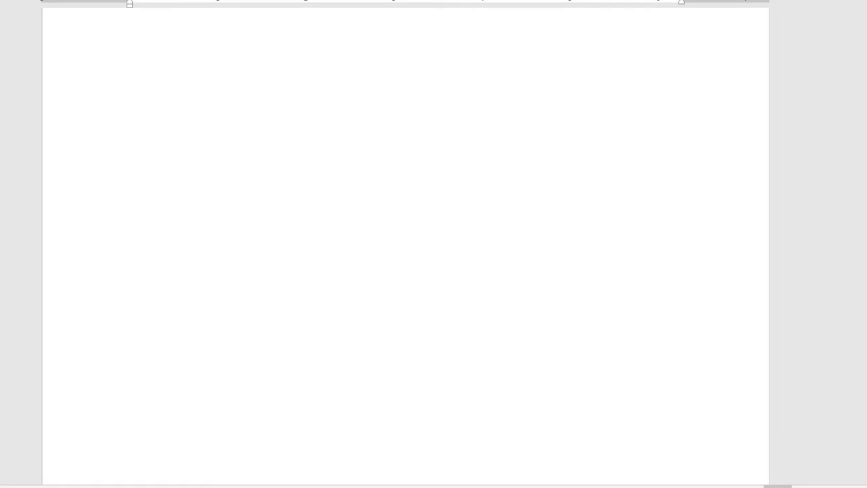
scroll(407, 244, down, 15)
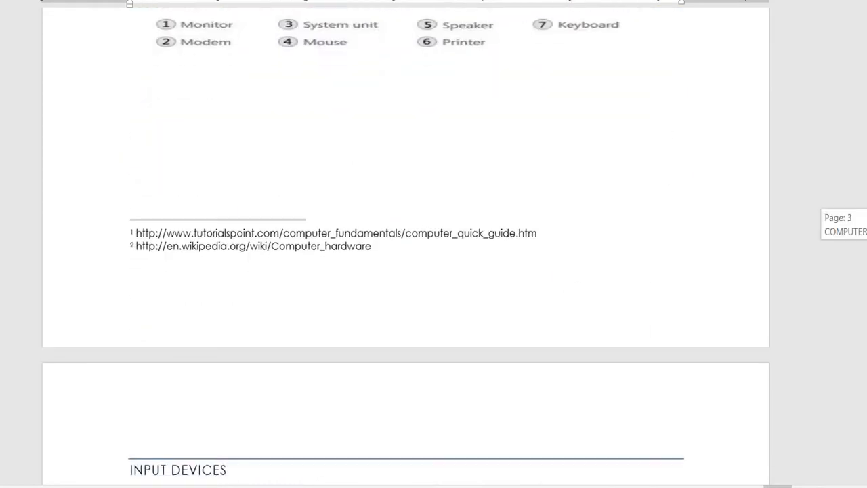
scroll(406, 244, down, 10)
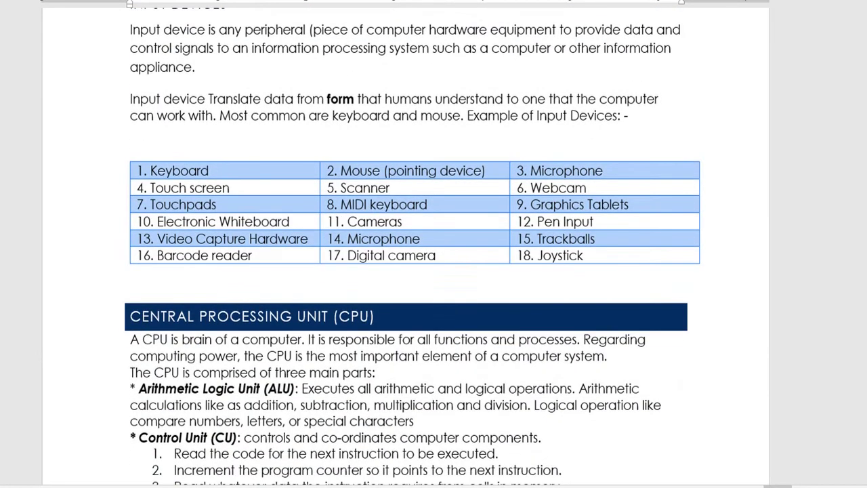
scroll(407, 244, down, 10)
scroll(407, 244, up, 20)
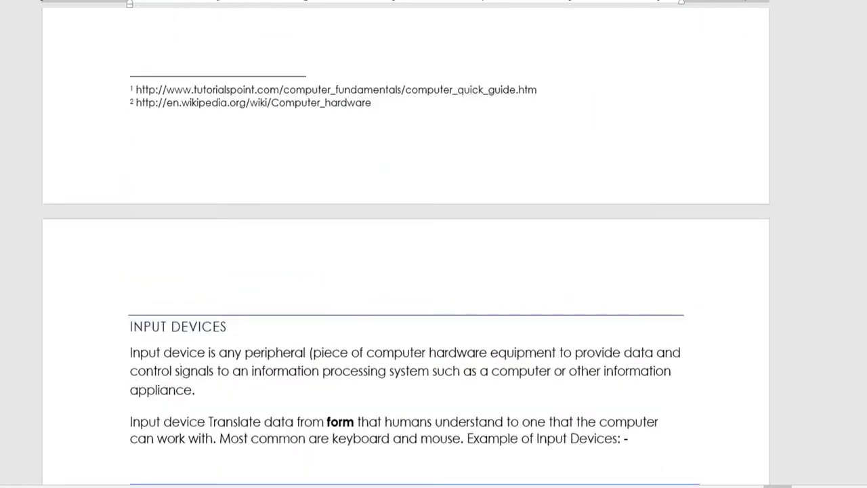
scroll(407, 244, up, 5)
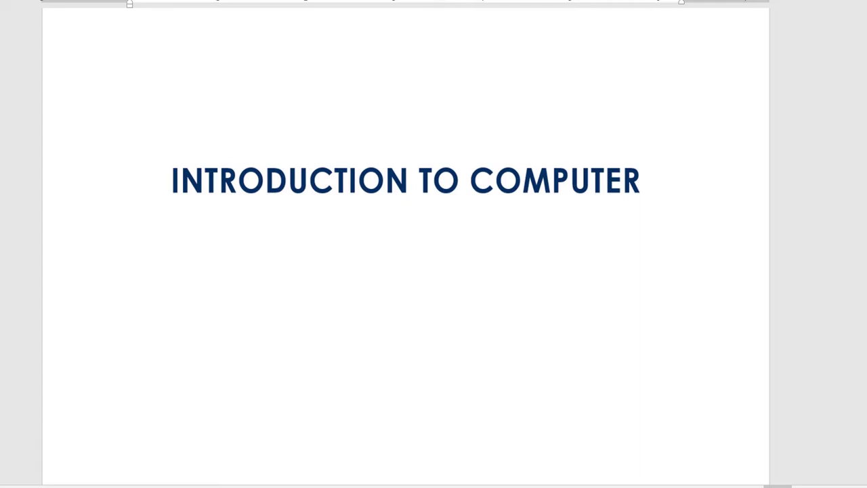
scroll(407, 244, down, 20)
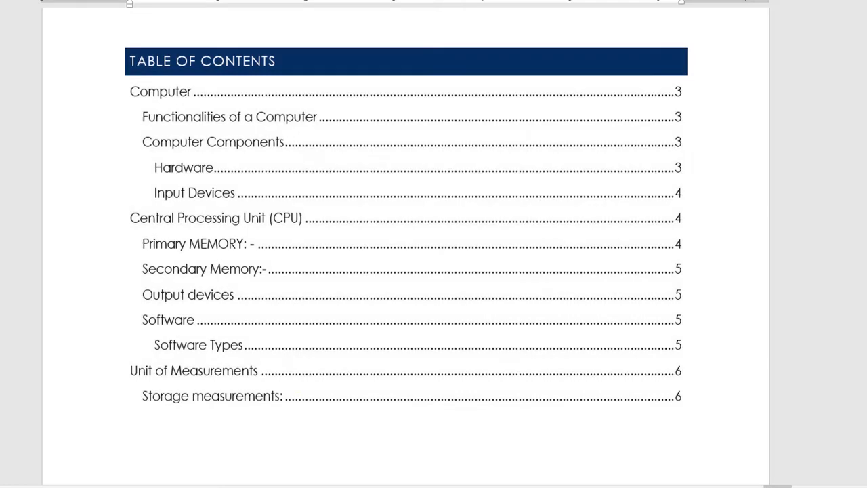
Step: Switch to the other open Introduction to Computer document and look over all its pages in the multi-page view
mouse_move(365, 484)
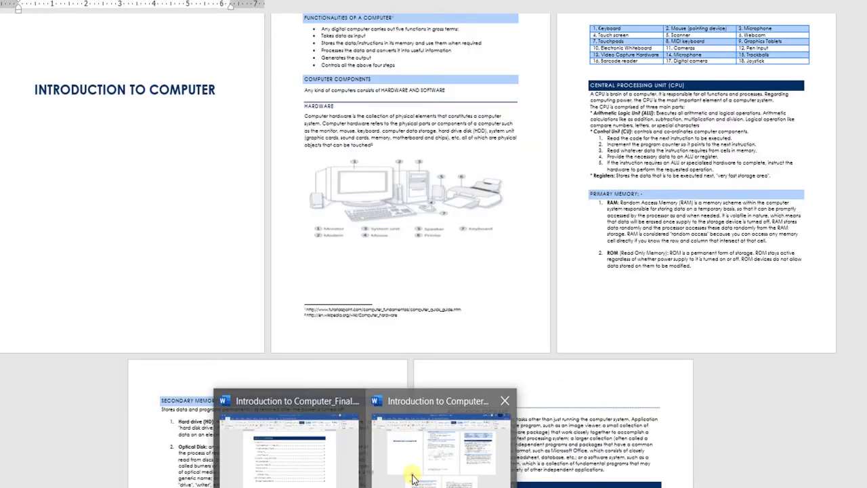
click(411, 472)
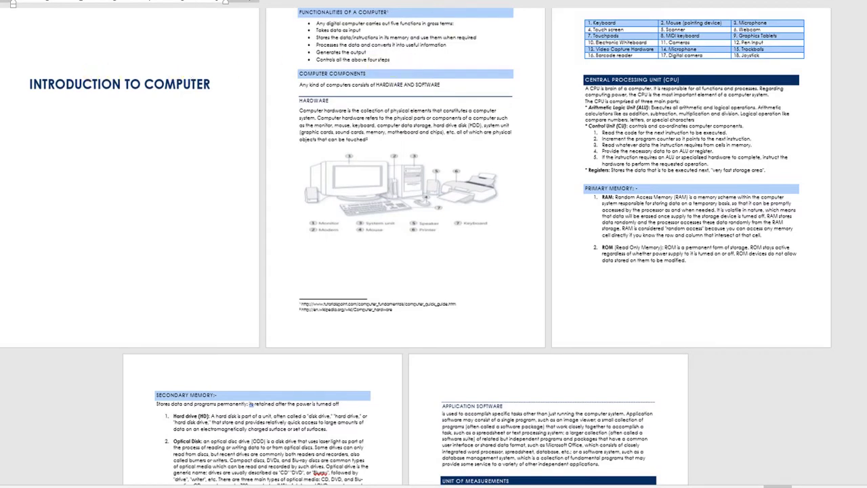
scroll(415, 247, up, 3)
scroll(433, 244, down, 10)
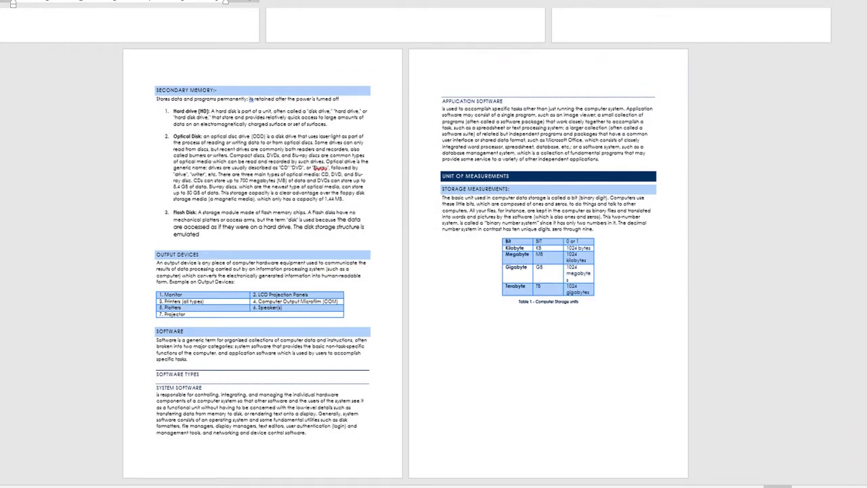
scroll(434, 244, up, 10)
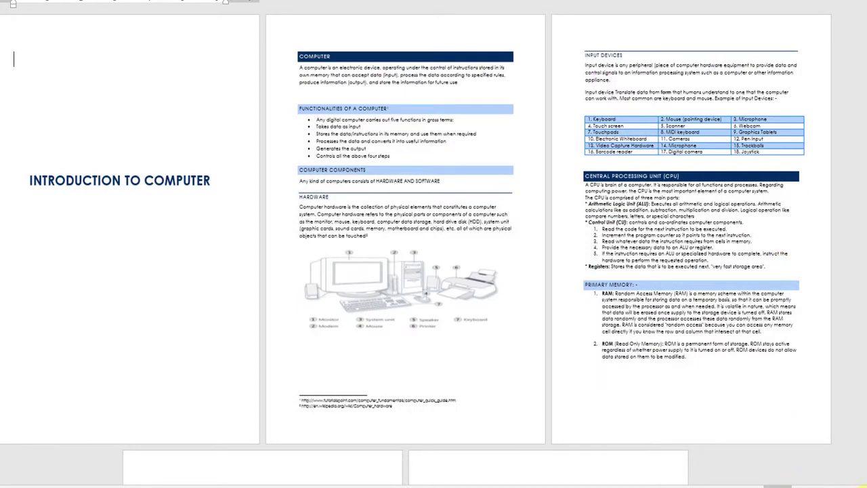
scroll(433, 244, up, 3)
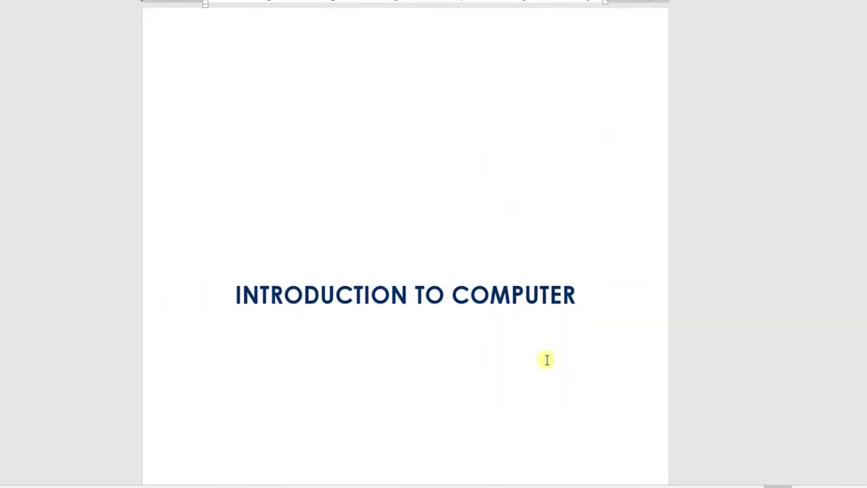
Step: Read from the cover page through the Computer, Functionalities and Computer Components sections to the Hardware illustration
key(Down)
key(Down)
key(Down)
key(Down)
key(Down)
key(Down)
key(Down)
key(Down)
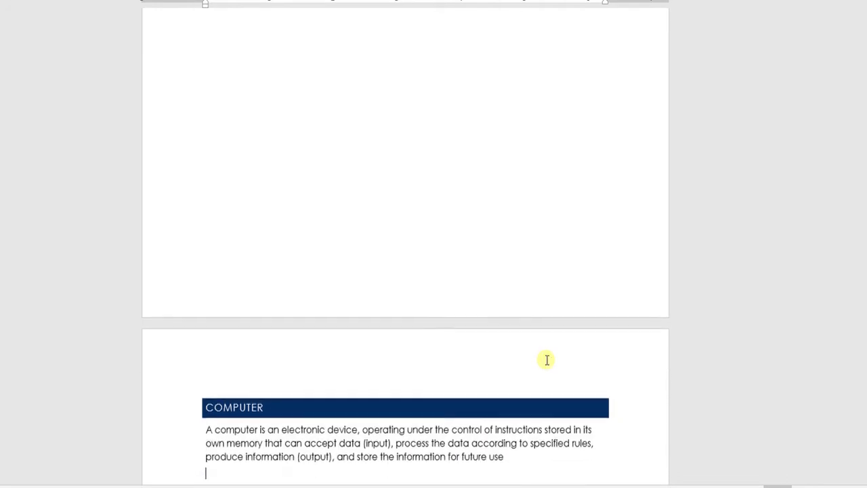
key(Down)
key(Down)
key(Down)
key(Down)
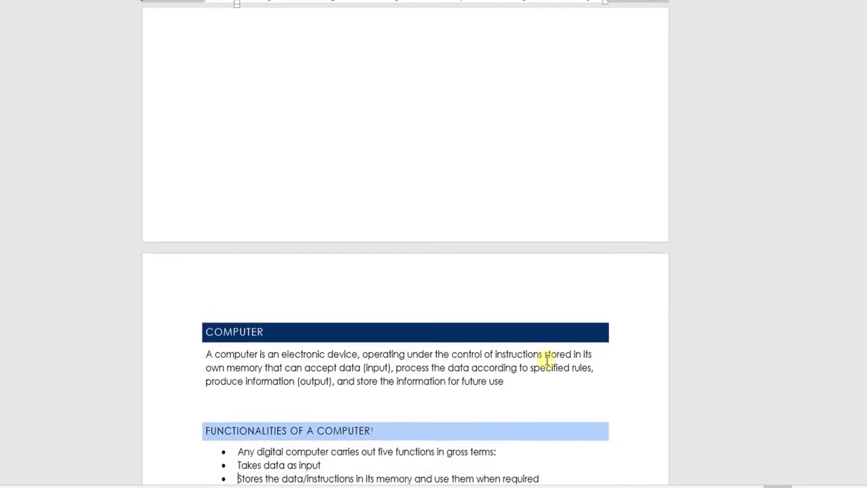
key(Down)
key(Down)
key(Down)
key(Down)
key(Down)
key(Down)
key(Down)
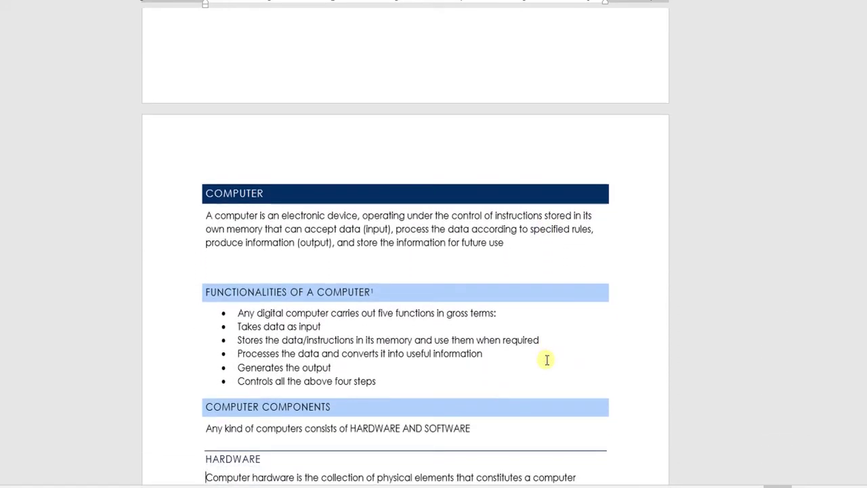
key(Down)
key(Down)
key(Down)
key(Down)
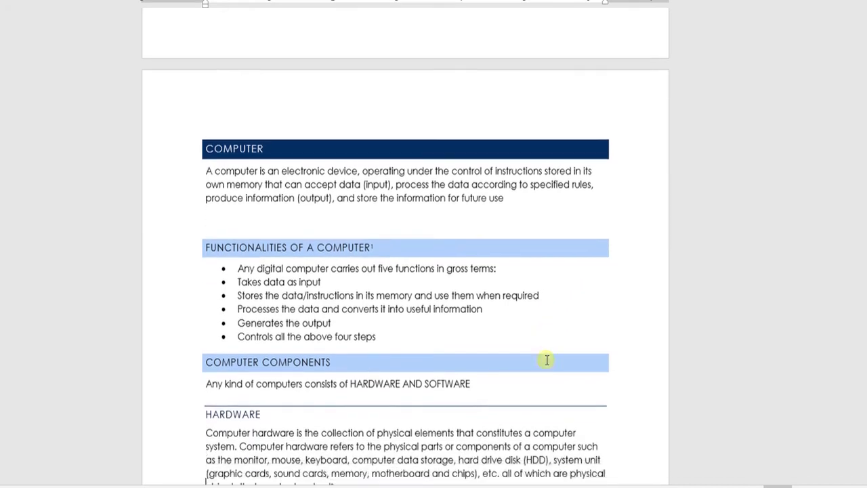
key(Down)
key(Down)
key(Down)
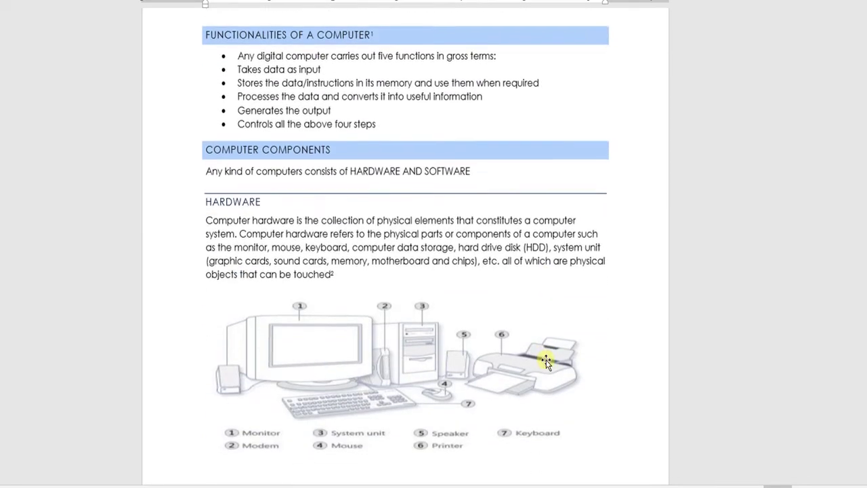
Step: Go back up from the Hardware illustration to the opening paragraph under the Computer heading, reviewing the heading levels
key(Up)
key(Up)
key(Up)
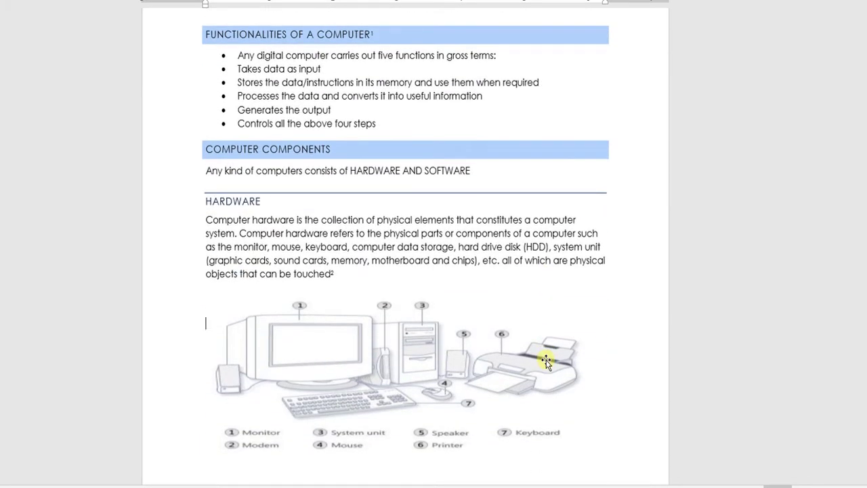
key(Up)
key(Up)
key(Up)
key(Up)
key(Up)
key(Up)
key(Up)
key(Up)
key(Up)
key(Up)
key(Up)
key(Up)
key(Up)
key(Up)
key(Up)
key(Up)
key(Up)
key(Up)
key(Up)
key(Up)
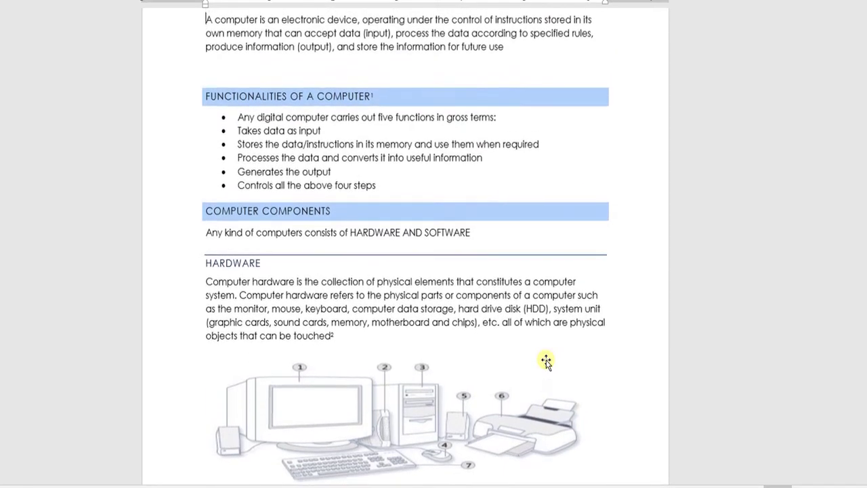
Step: Examine the headings throughout the document, from Computer through Input Devices, CPU and the memory sections to Software Types
key(Down)
key(Down)
key(Down)
key(Down)
key(Down)
key(Down)
key(Down)
key(Down)
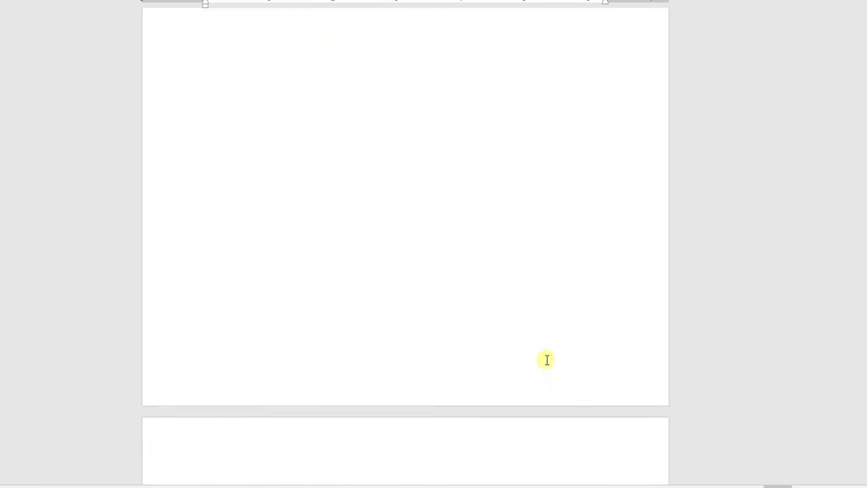
key(Down)
key(Down)
key(Down)
key(Down)
key(Down)
key(Down)
key(Down)
key(Down)
key(Down)
key(Down)
key(Down)
key(Down)
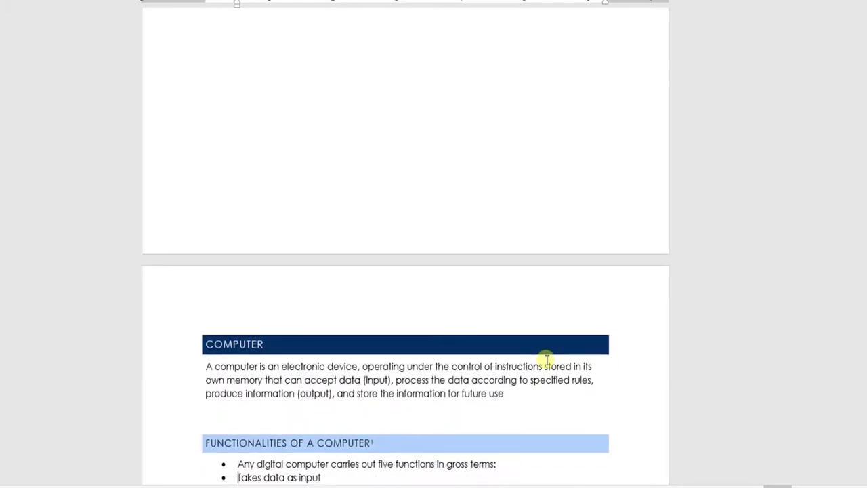
key(Down)
key(Down)
key(Down)
key(Down)
key(Down)
key(Down)
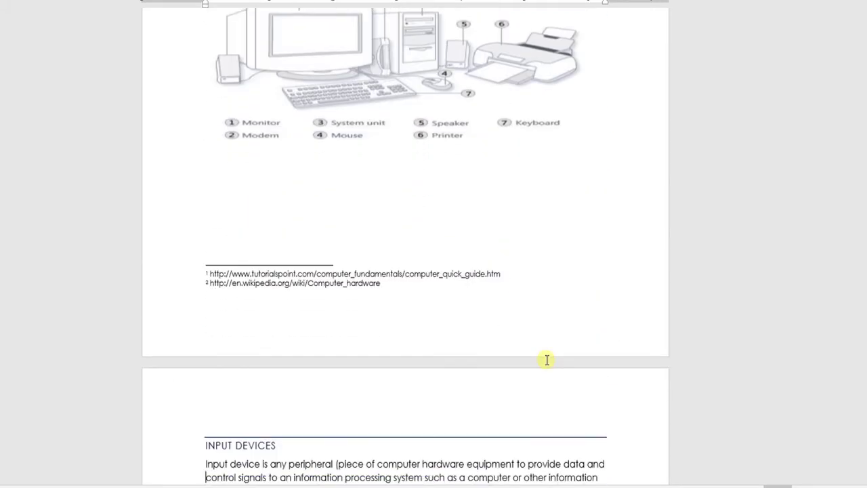
key(Down)
key(Down)
key(Down)
key(Down)
key(Down)
key(Down)
key(Down)
key(Down)
key(Down)
key(Down)
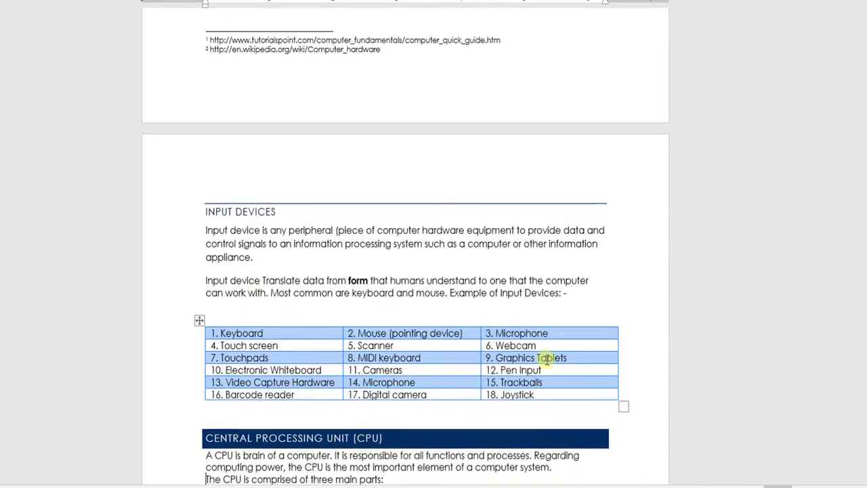
key(Down)
key(Down)
key(Down)
key(Down)
key(Down)
key(Down)
key(Down)
key(Down)
key(Down)
key(Down)
key(Down)
key(Down)
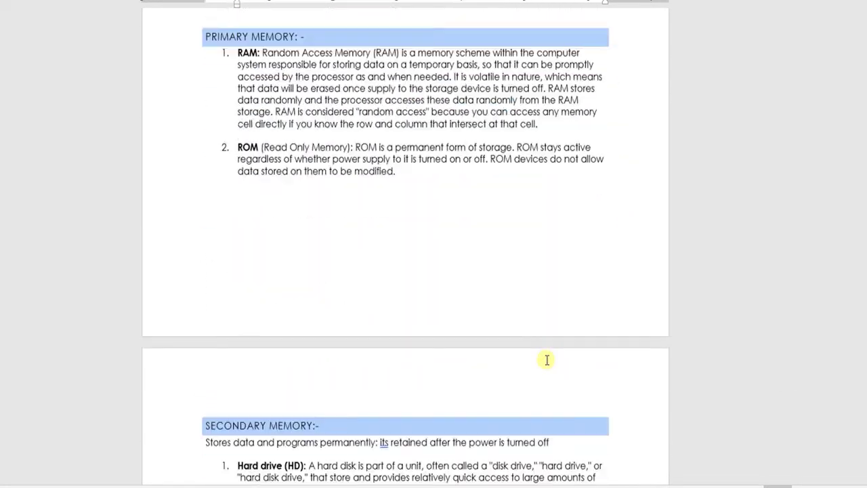
key(Down)
key(Down)
key(Down)
key(Down)
key(Down)
key(Down)
key(Down)
key(Down)
key(Down)
key(Down)
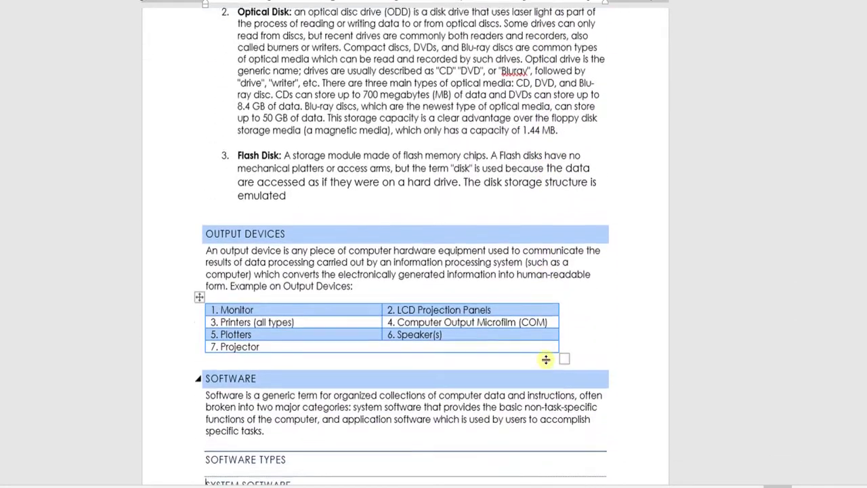
Step: Return from the Software Types section to the first paragraph under the Computer heading, reviewing the sections in between
key(Up)
key(Up)
key(Up)
key(Up)
key(Up)
key(Up)
key(Up)
key(Up)
key(Up)
key(Up)
key(Up)
key(Up)
key(Up)
key(Up)
key(Up)
key(Up)
key(Up)
key(Up)
key(Up)
key(Up)
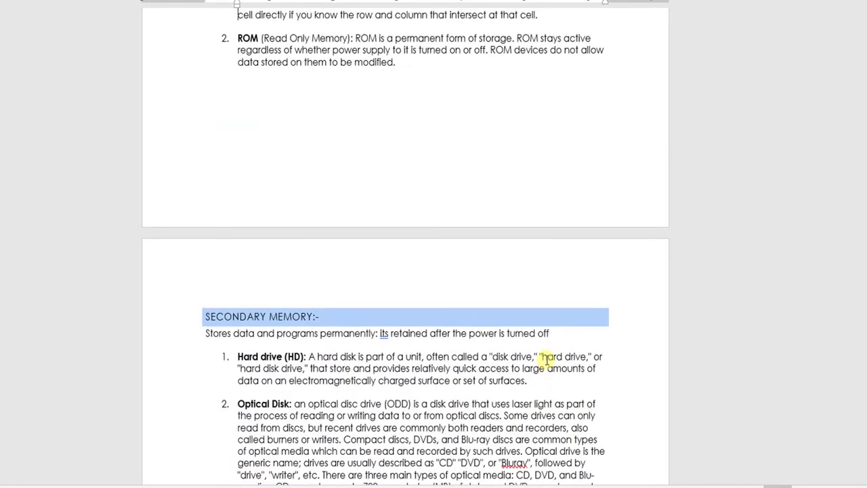
key(Up)
key(Up)
key(Up)
key(Up)
key(Up)
key(Up)
key(Up)
key(Up)
key(Up)
key(Up)
key(Up)
key(Up)
key(Up)
key(Up)
key(Up)
key(Up)
key(Up)
key(Up)
key(Up)
key(Up)
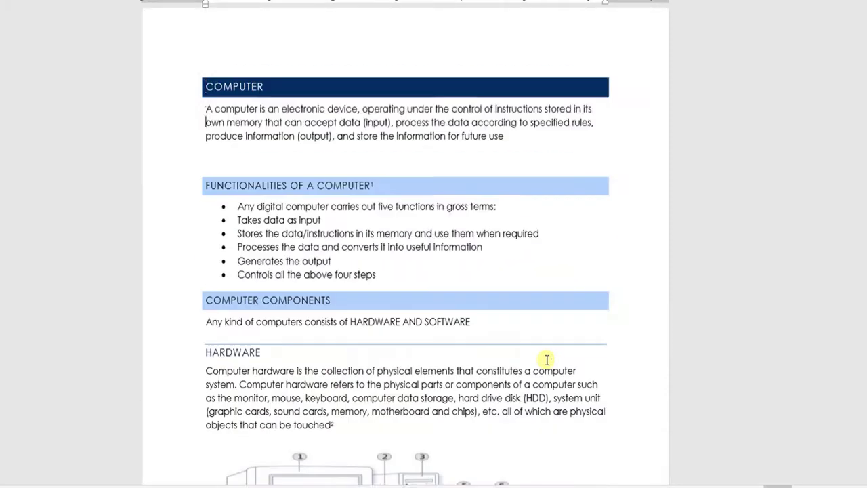
Step: Review the headings from Computer through Input Devices, Secondary Memory, Output Devices and Software Types to Unit of Measurements, and return to the cover page
scroll(546, 359, down, 3)
scroll(547, 359, up, 12)
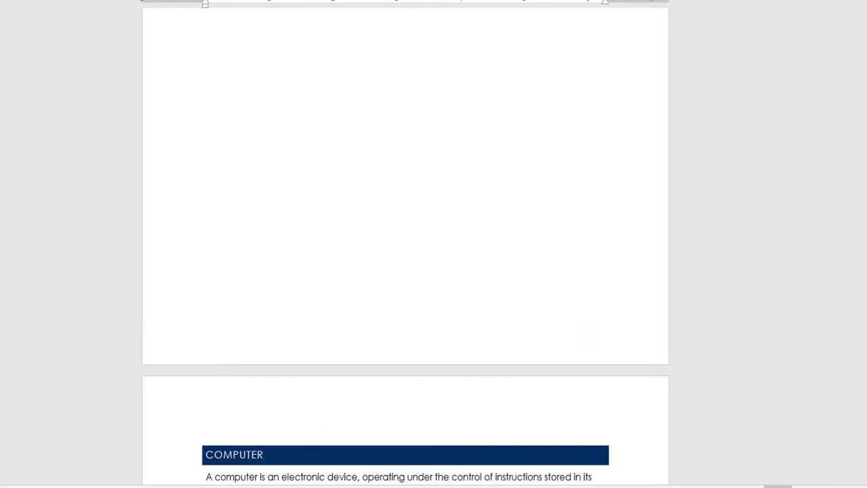
scroll(505, 102, down, 13)
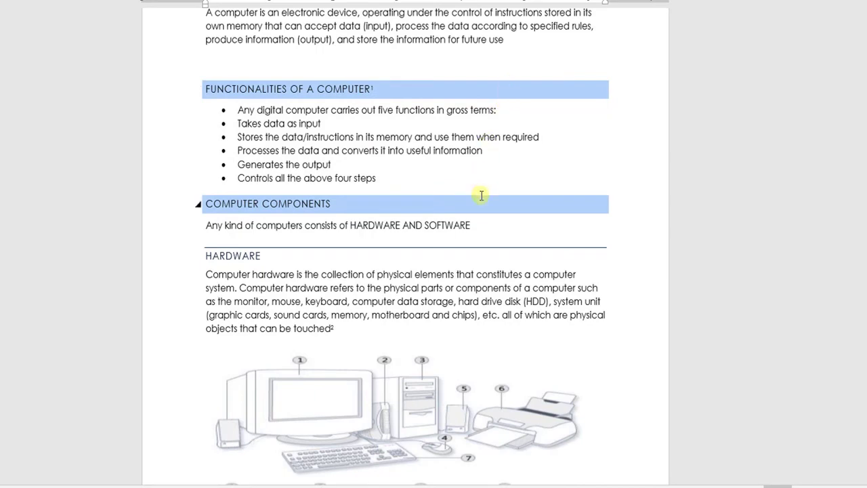
scroll(405, 244, down, 13)
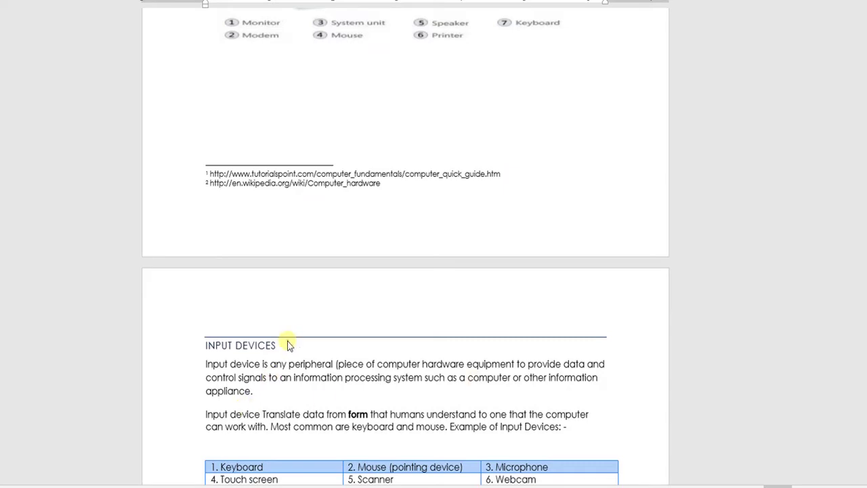
scroll(405, 244, down, 20)
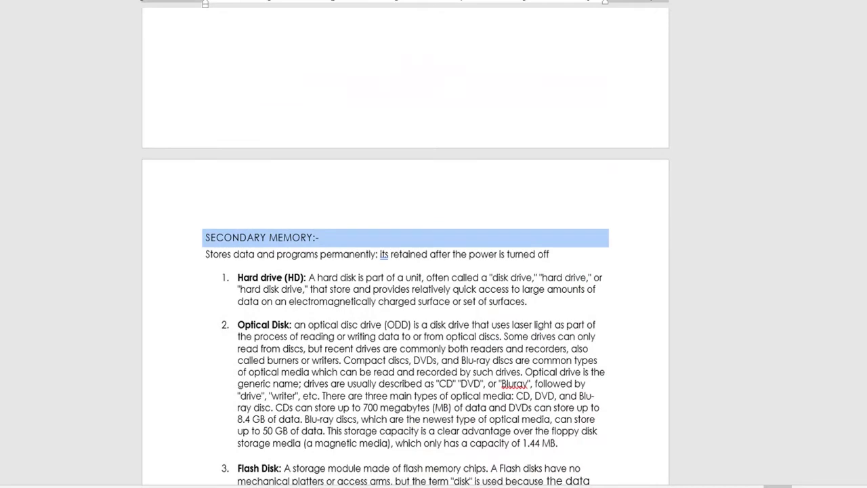
scroll(405, 244, down, 13)
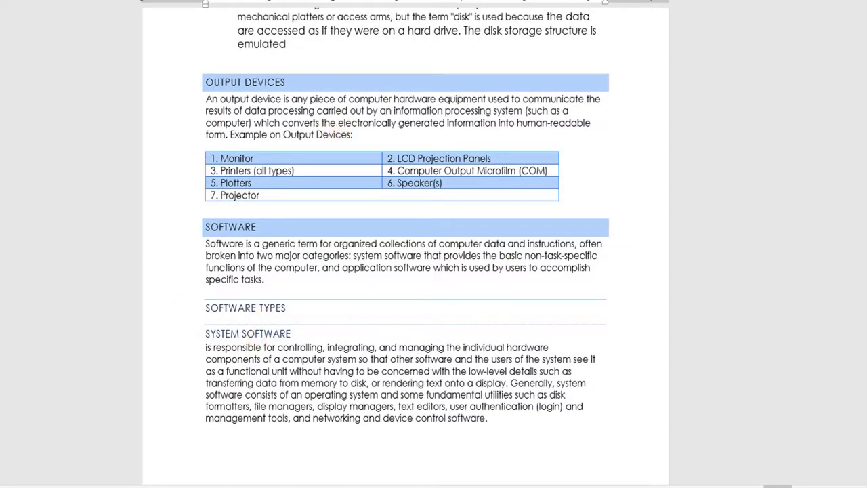
scroll(263, 334, down, 10)
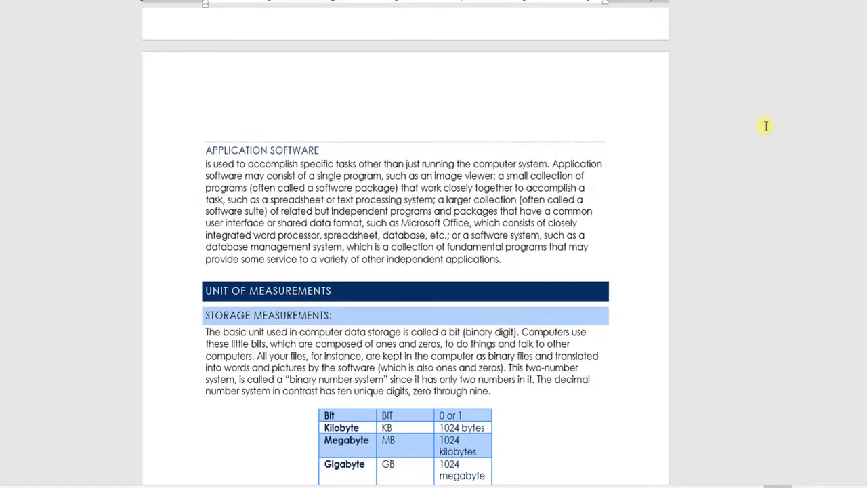
scroll(405, 271, up, 20)
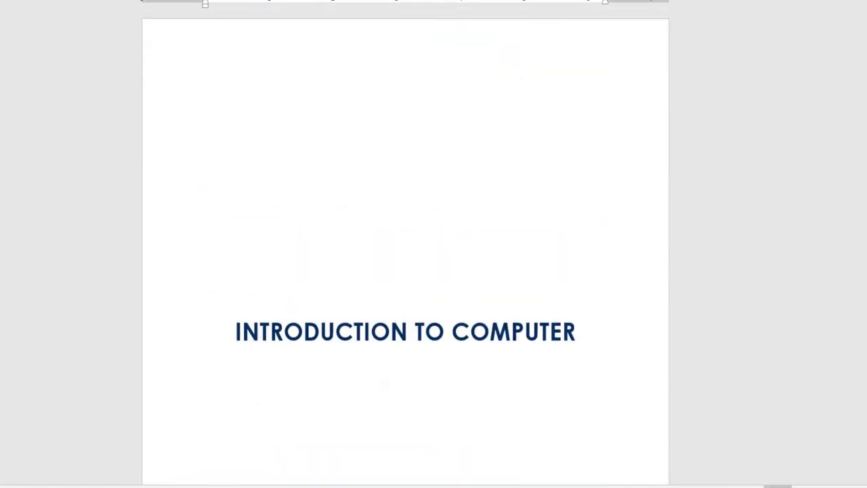
Step: Examine the transition between the cover page and the Computer heading page to locate the place for a table of contents
scroll(405, 271, down, 5)
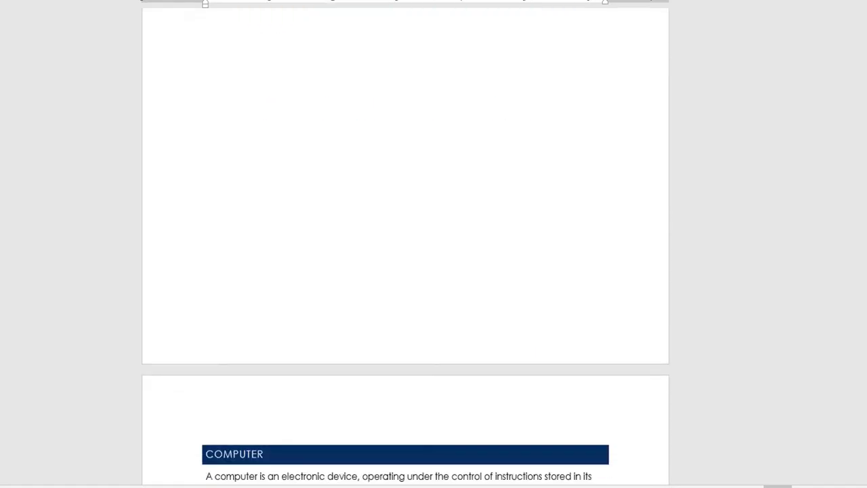
scroll(405, 271, up, 5)
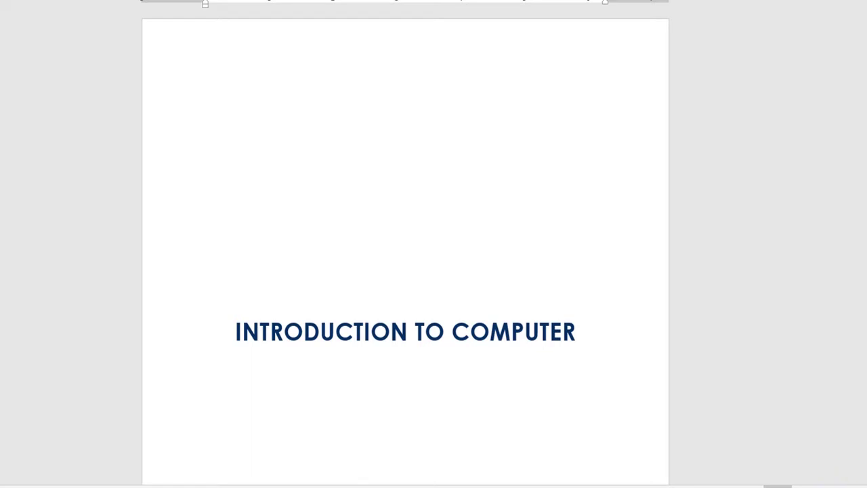
scroll(405, 271, up, 3)
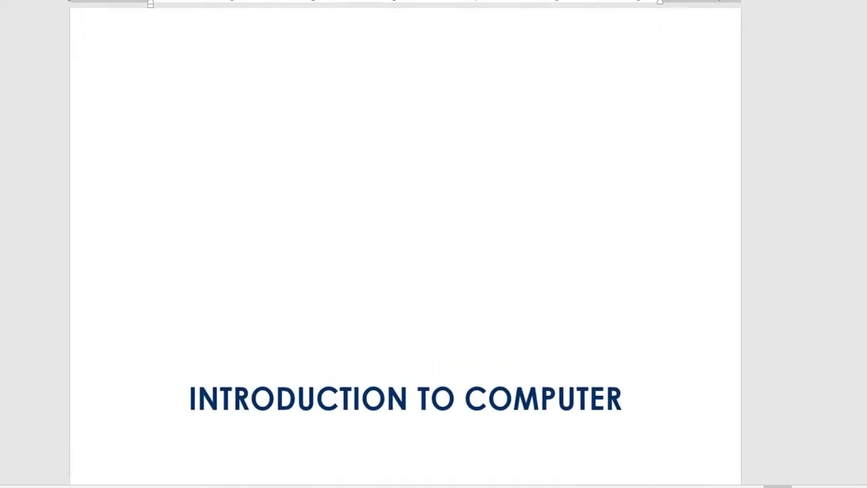
scroll(405, 271, down, 3)
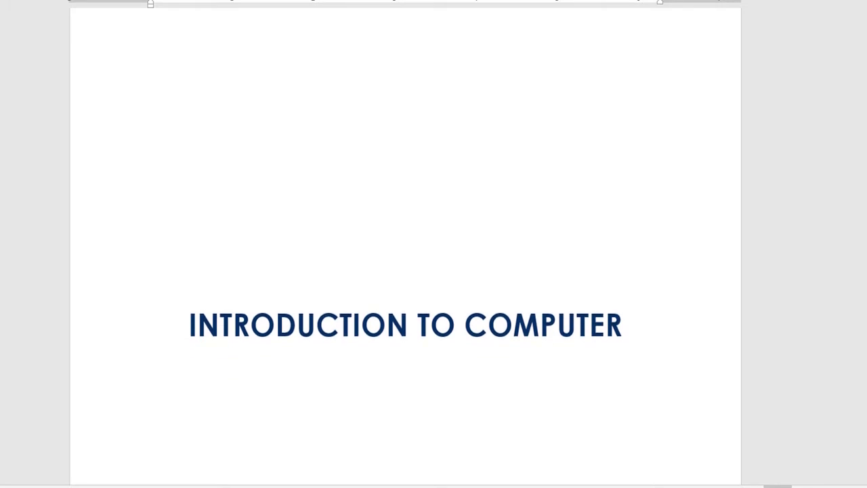
scroll(405, 271, down, 5)
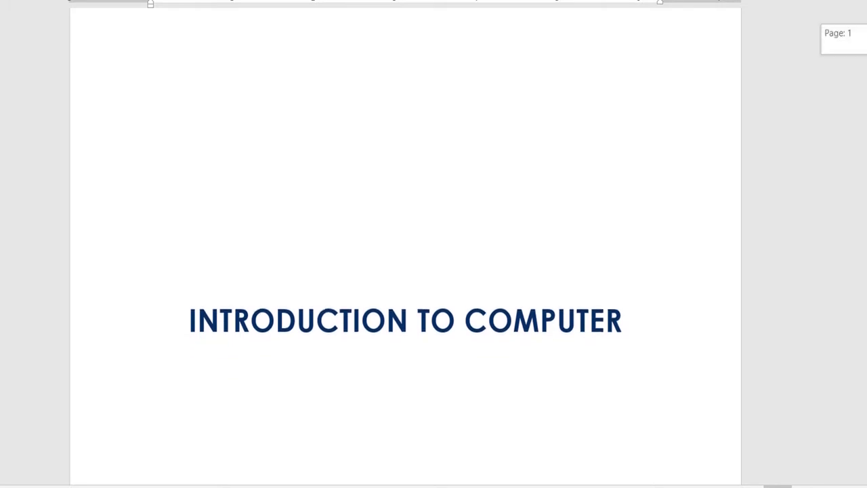
scroll(405, 271, up, 10)
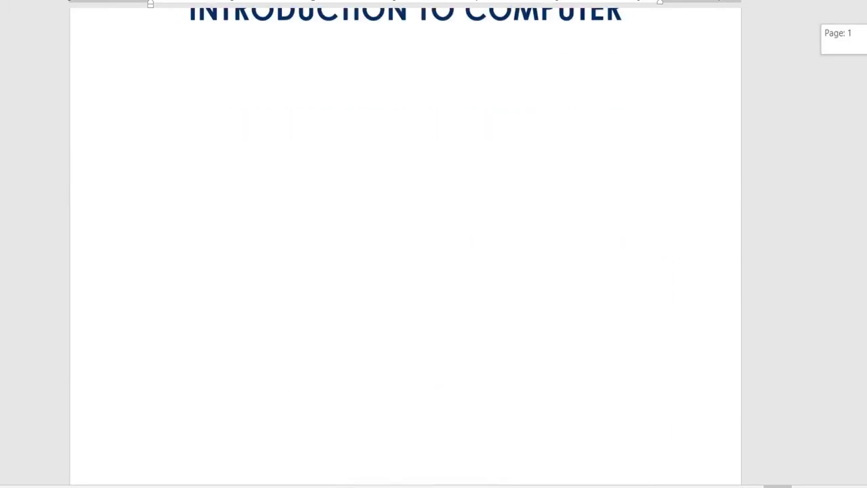
scroll(406, 271, down, 5)
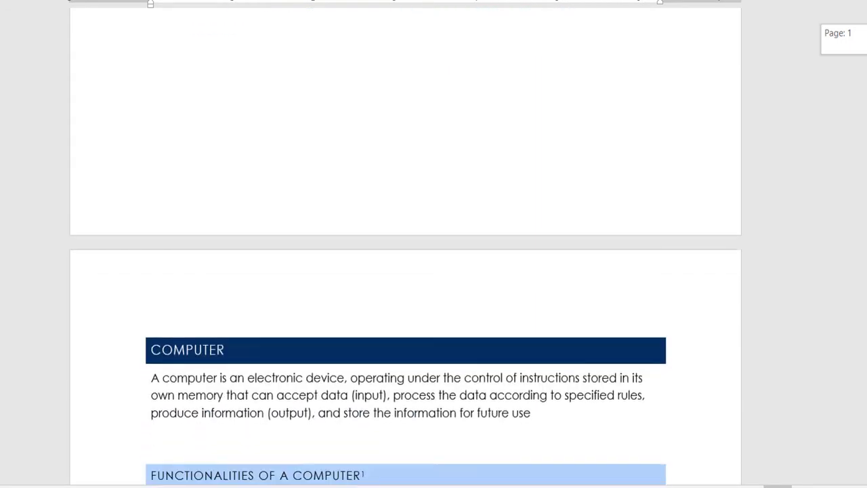
scroll(405, 271, up, 5)
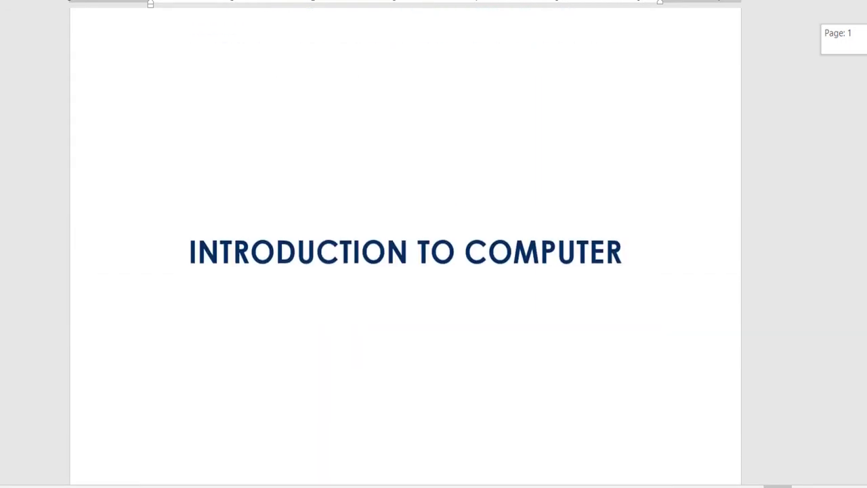
scroll(405, 271, down, 5)
scroll(405, 271, down, 3)
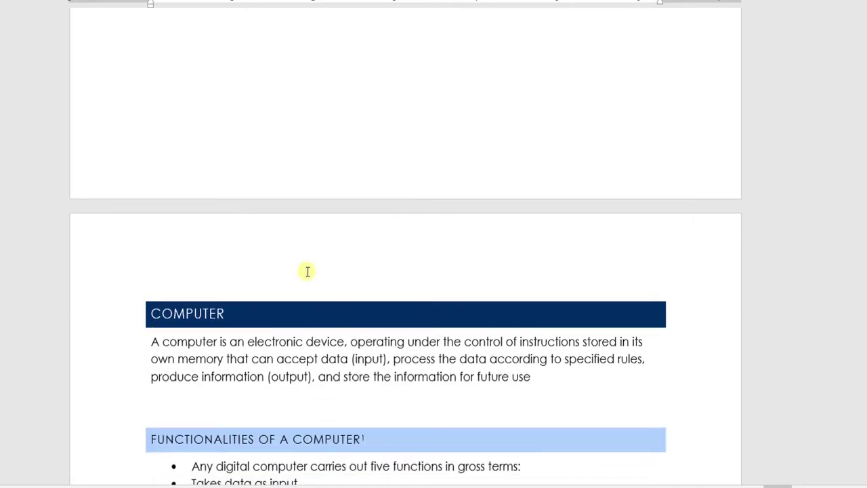
Step: Insert a new blank page between the cover page and the page that starts with the Computer heading
click(152, 309)
scroll(72, 33, up, 3)
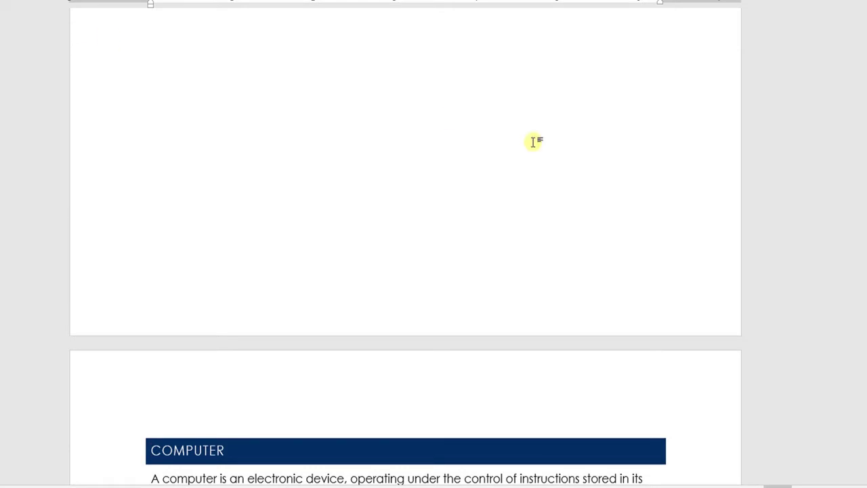
scroll(405, 244, up, 3)
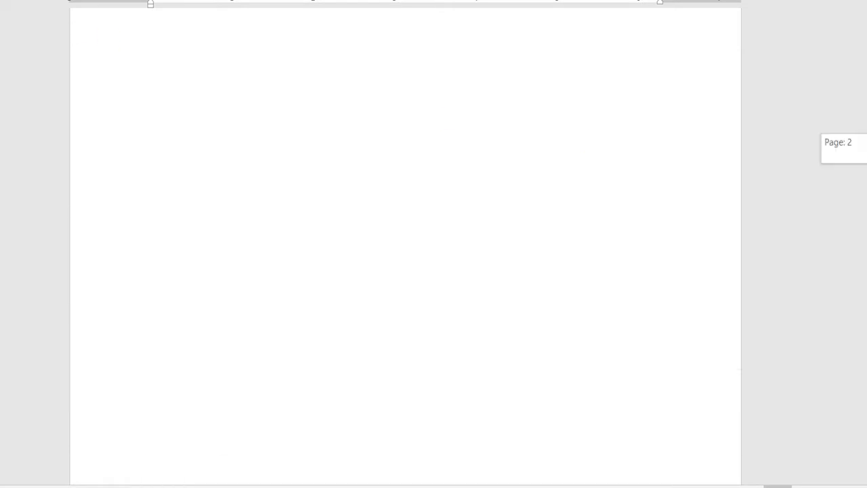
scroll(405, 244, down, 5)
scroll(405, 244, up, 4)
scroll(406, 244, down, 1)
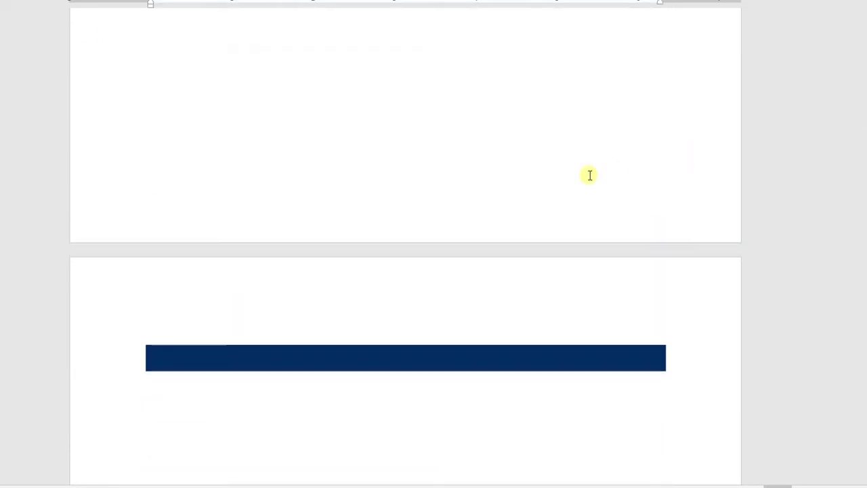
Step: Remove the navy heading bar from the empty first line of the new blank page
click(74, 357)
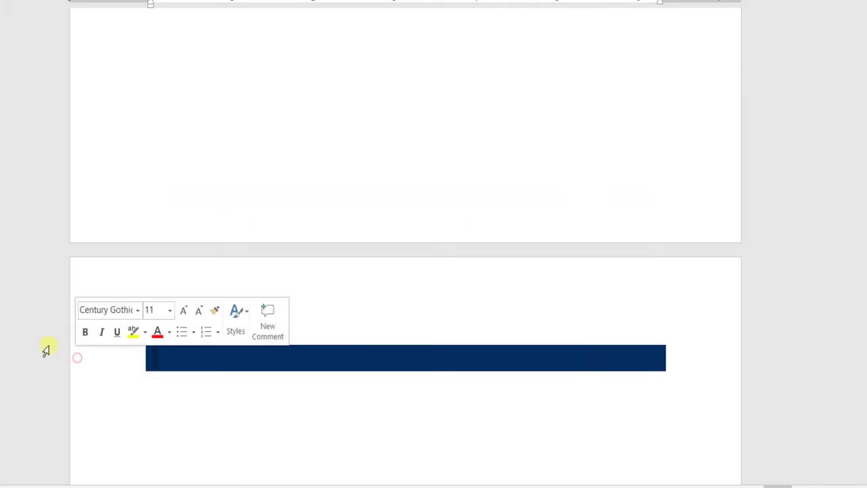
key(Delete)
key(Return)
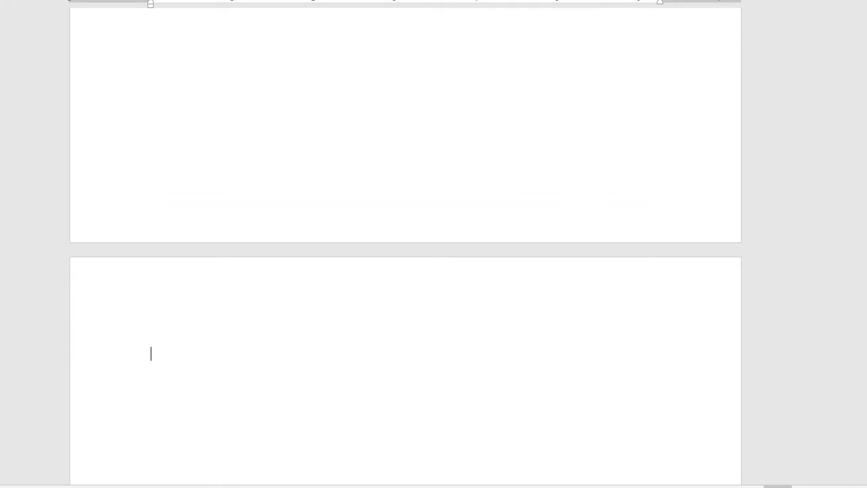
Step: Check the page order from the cover page through the new blank page to the Computer heading
scroll(405, 244, up, 5)
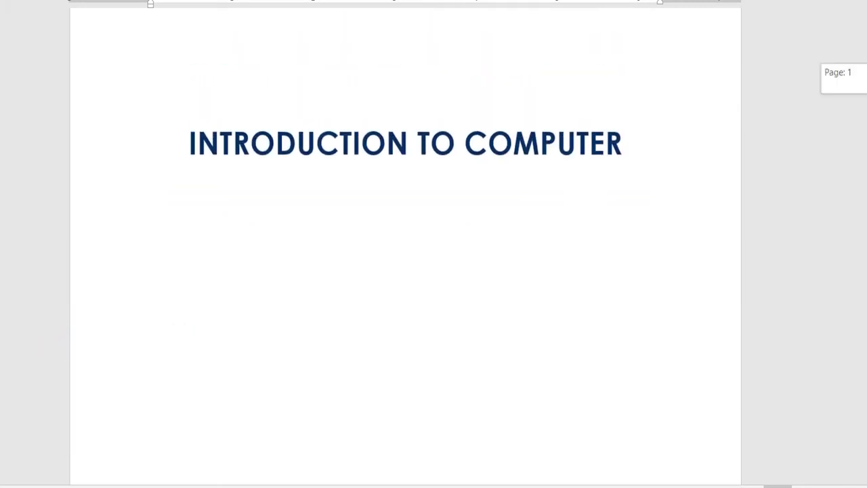
scroll(405, 244, down, 5)
scroll(405, 259, down, 7)
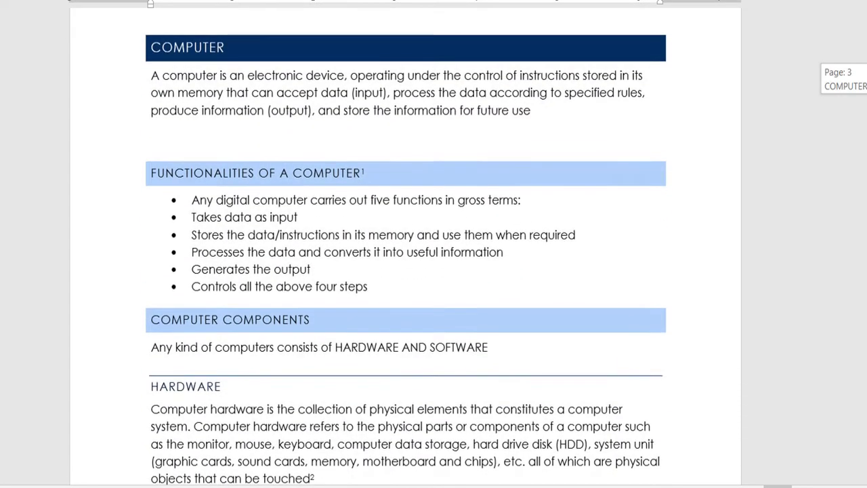
scroll(405, 260, up, 3)
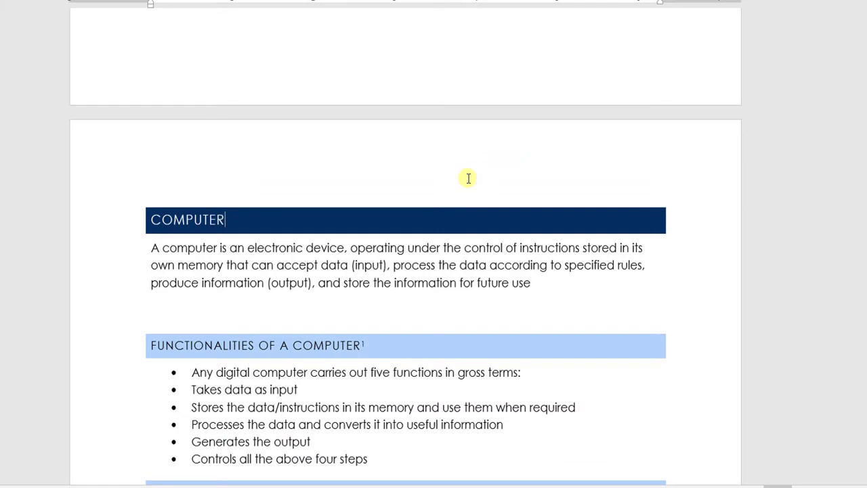
click(856, 169)
scroll(405, 244, up, 5)
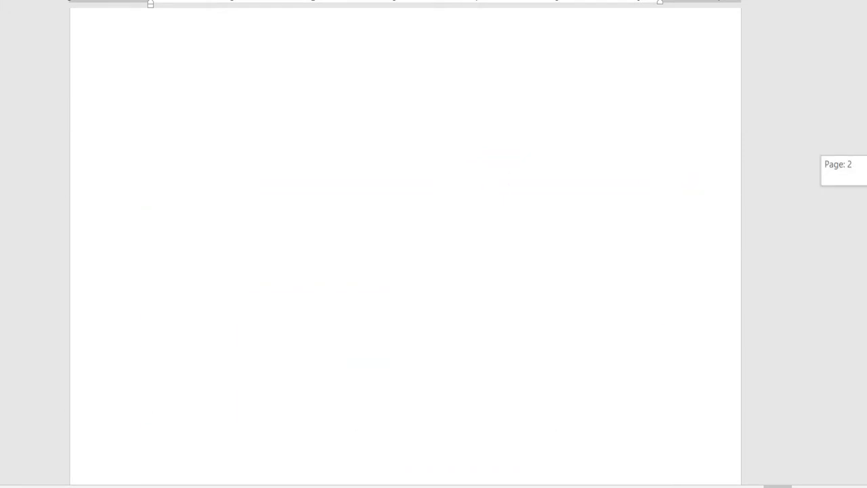
Step: Insert the built-in Automatic Table 2 table of contents at the start of the blank second page
scroll(856, 169, up, 5)
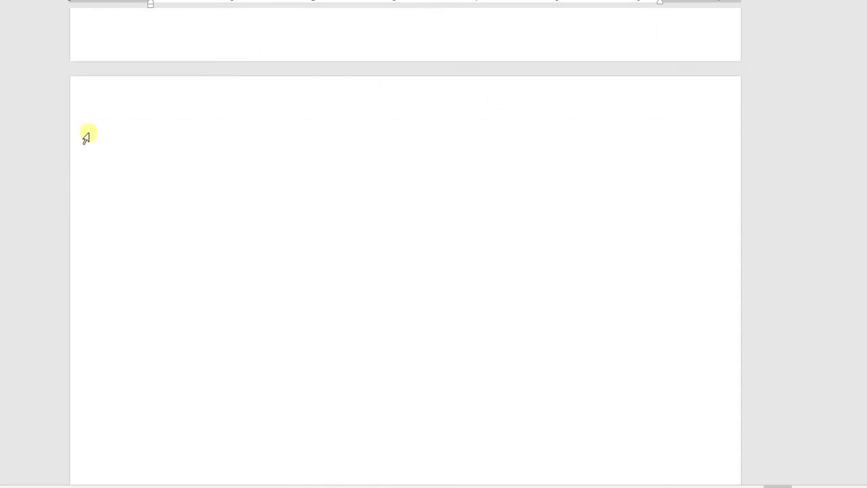
click(163, 133)
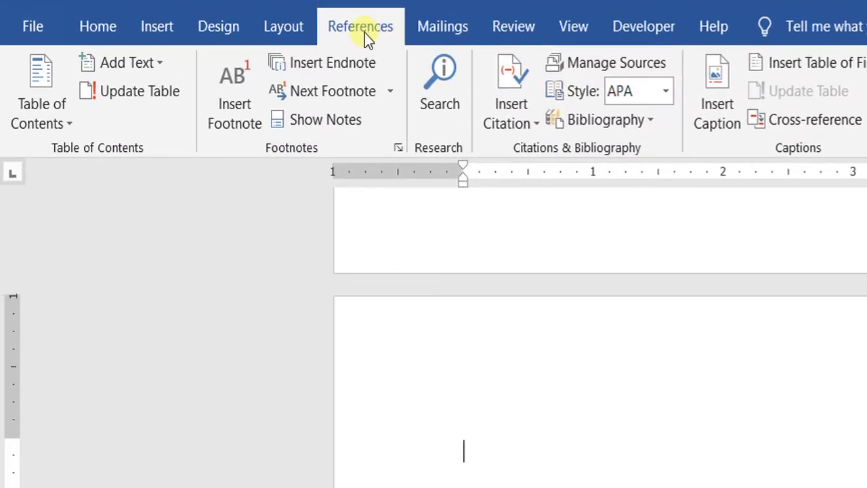
click(175, 28)
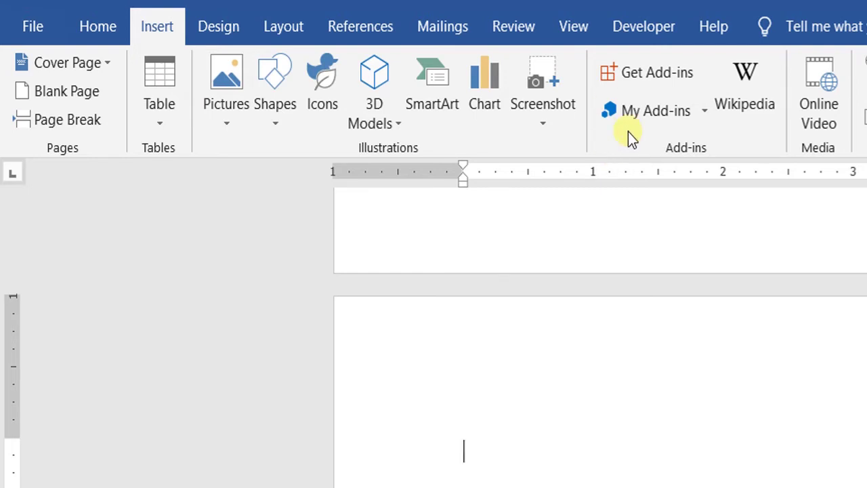
click(384, 33)
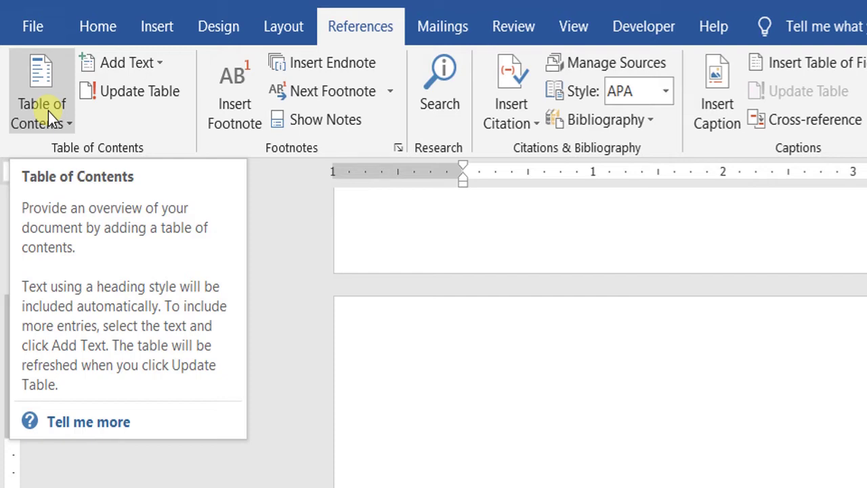
click(51, 114)
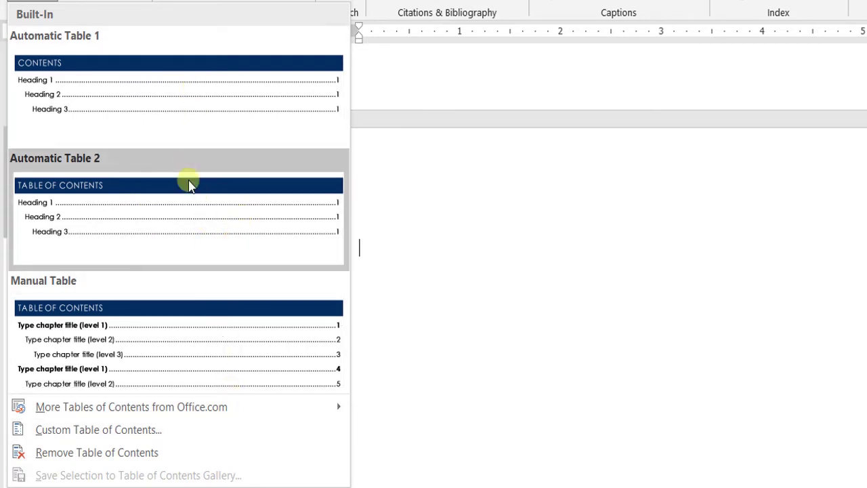
click(189, 210)
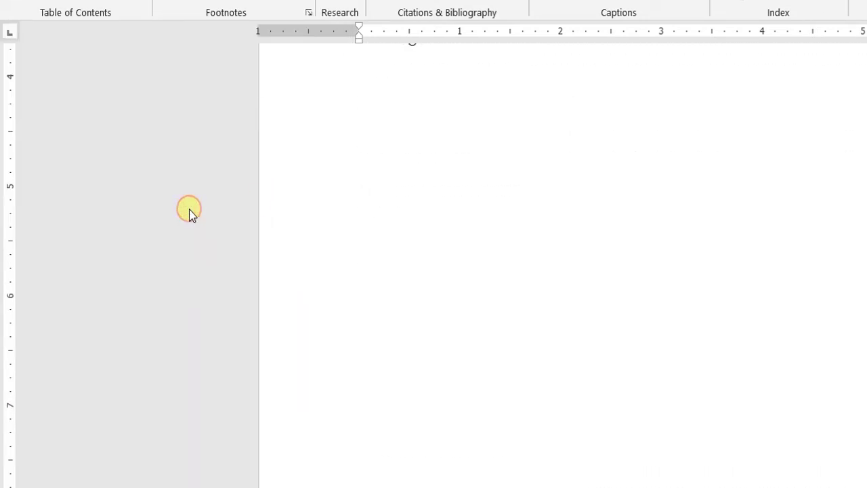
Step: Examine the heading levels and page numbers in the new table of contents, including the Computer, Computer Components, Hardware and Input Devices entries
scroll(562, 271, up, 9)
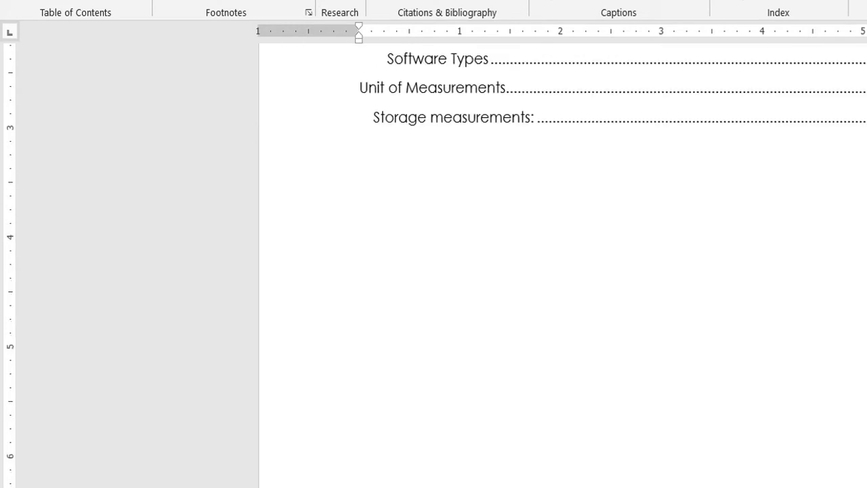
scroll(562, 271, down, 4)
scroll(562, 271, up, 3)
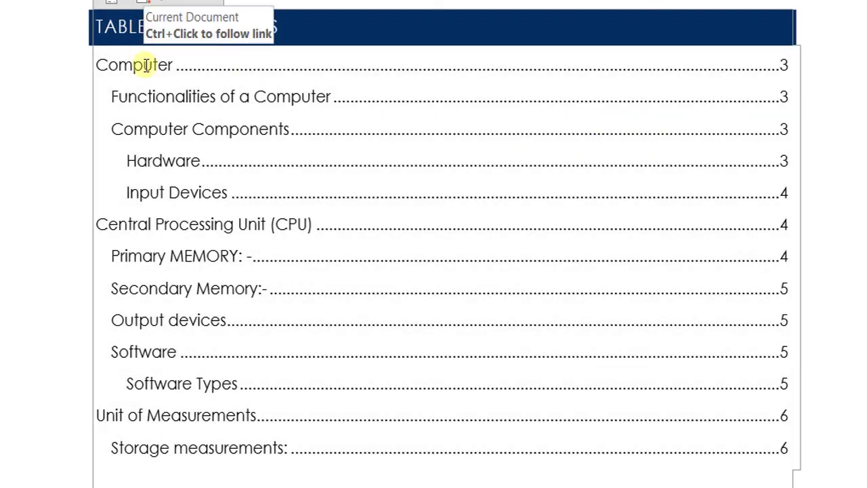
click(144, 64)
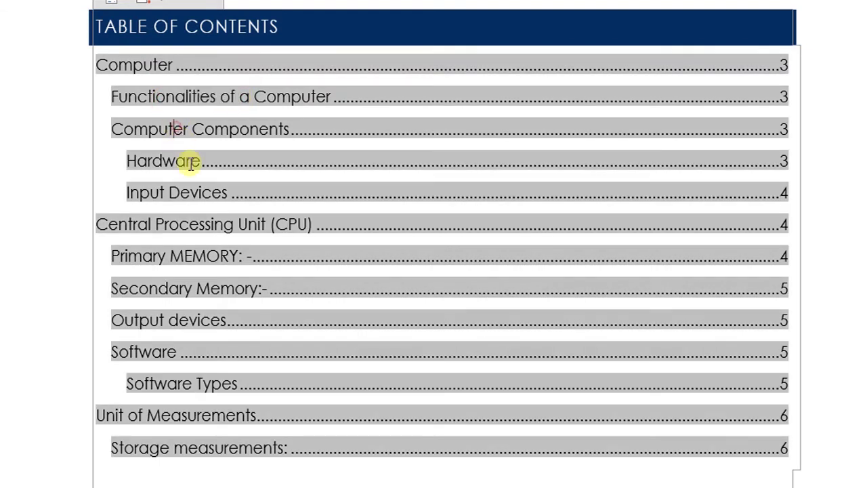
click(189, 162)
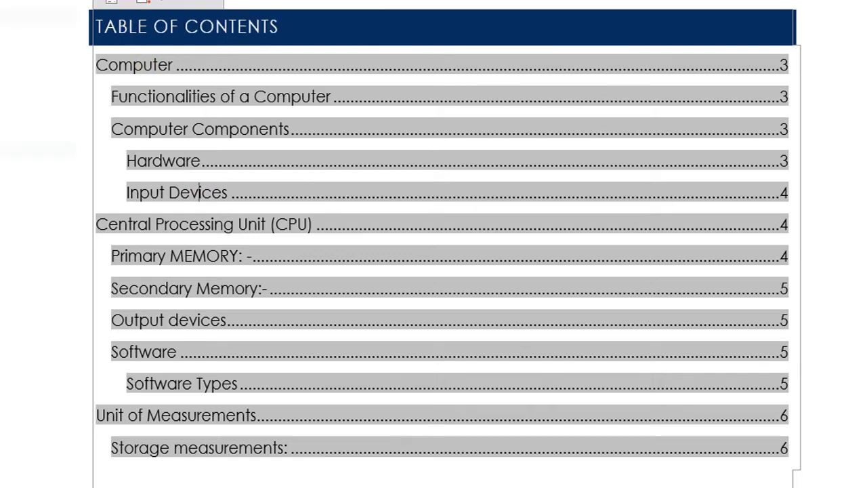
Step: Start a custom table of contents and set it to show 4 heading levels
key(alt+s)
key(t)
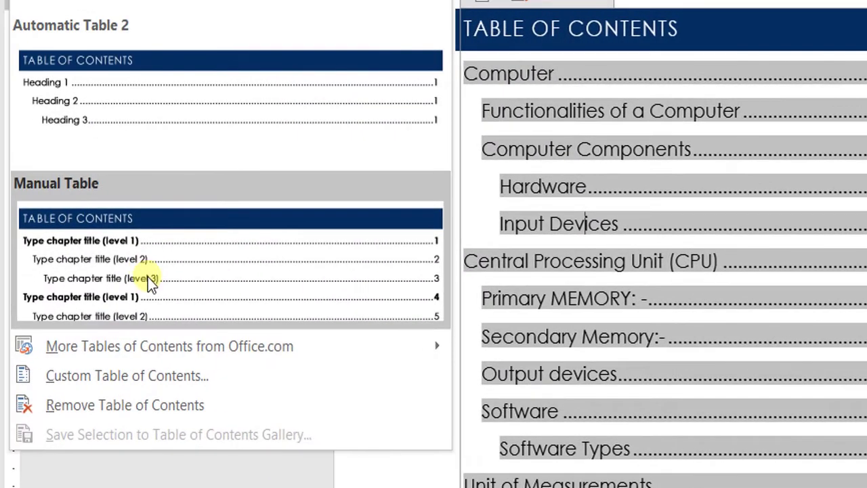
click(150, 375)
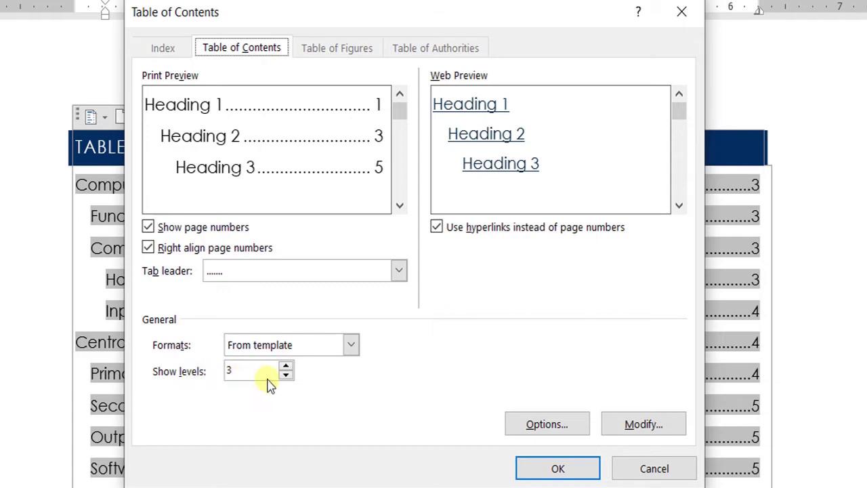
click(285, 367)
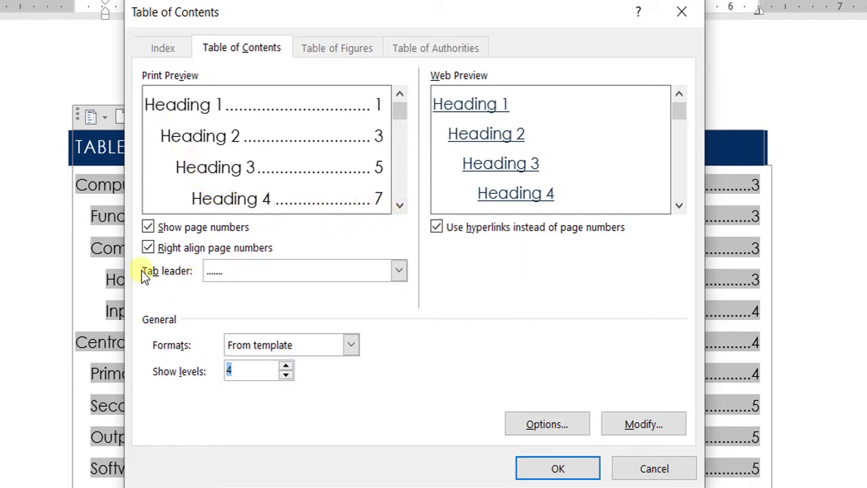
Step: Preview the Classic, Distinctive, Fancy, Modern and Formal formats for the table of contents, and return the format to From template
click(349, 345)
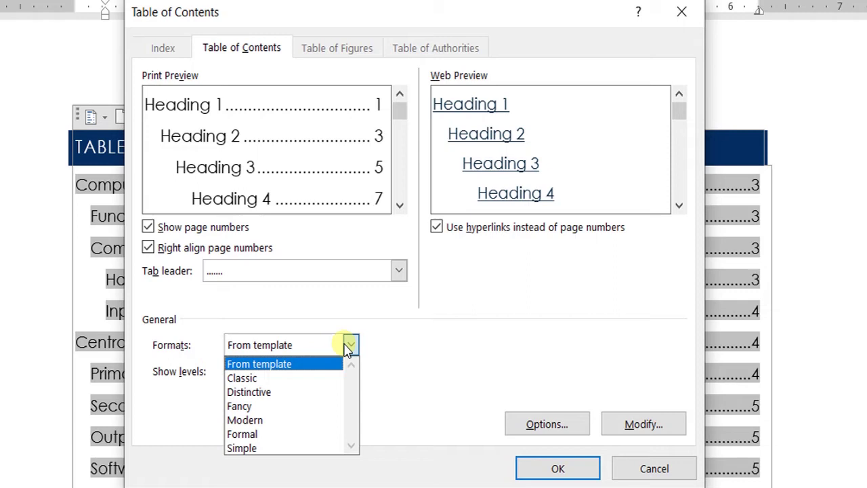
click(316, 381)
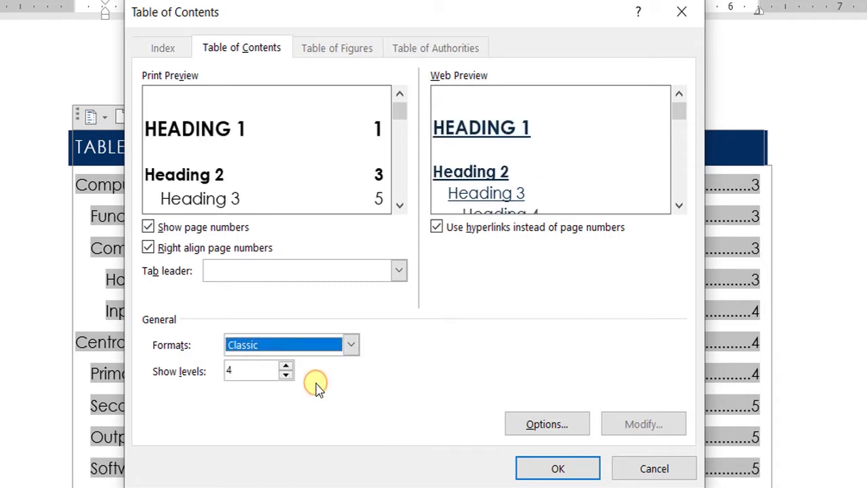
click(351, 340)
key(Down)
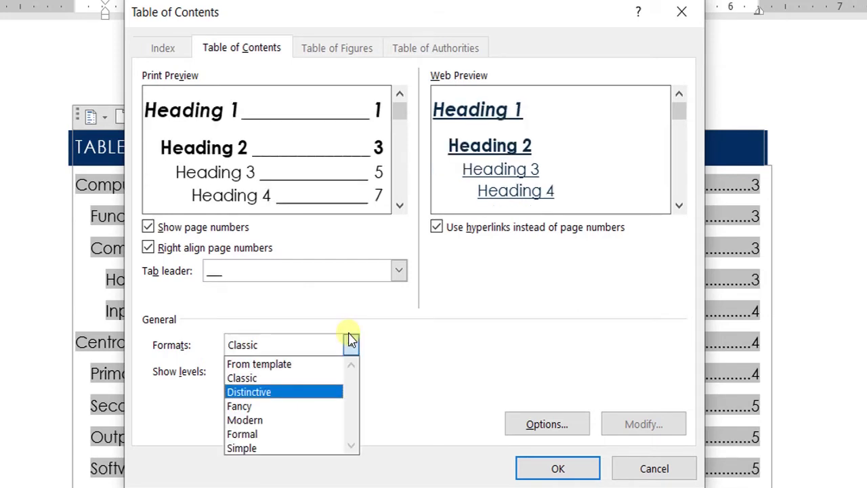
key(Down)
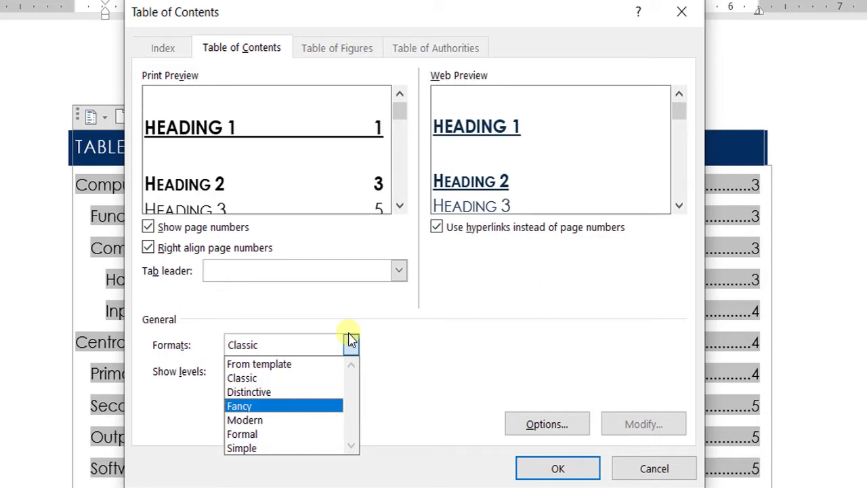
key(Down)
key(Down)
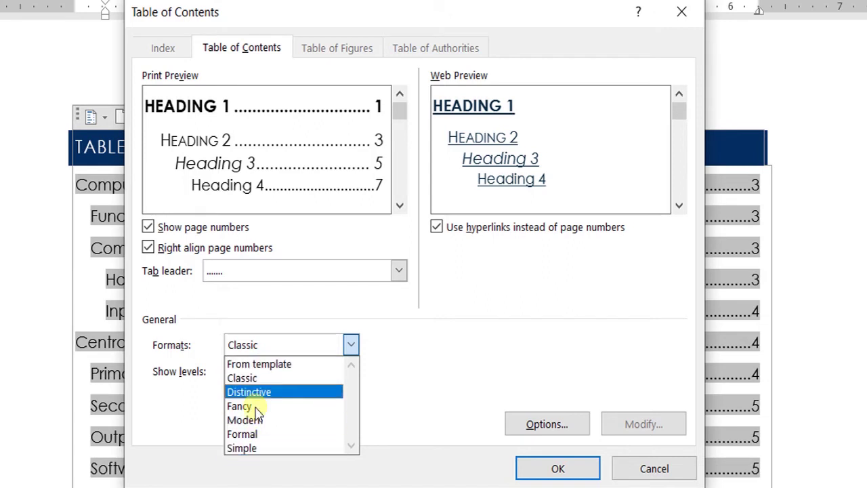
click(284, 368)
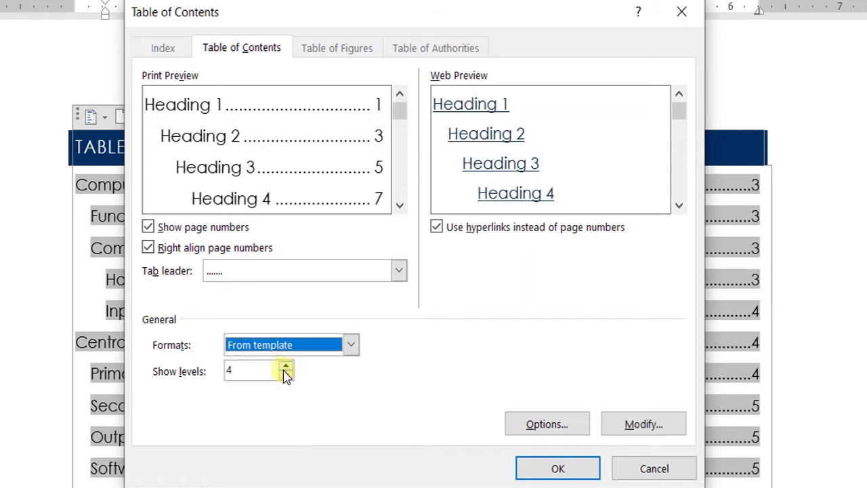
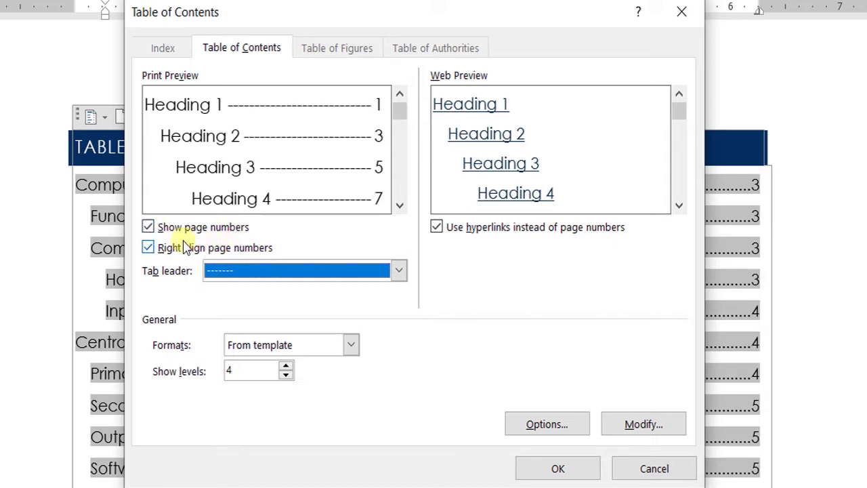
Step: Preview the table of contents without page numbers and without right-aligned page numbers, restoring both settings
click(148, 227)
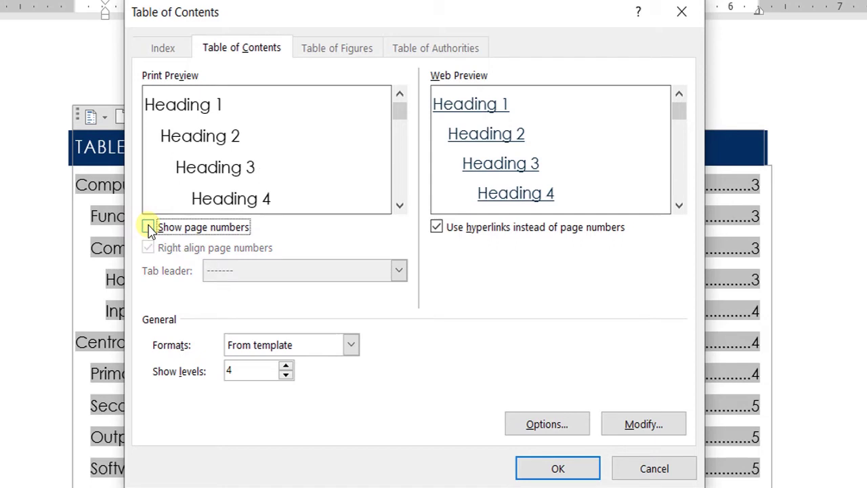
click(148, 227)
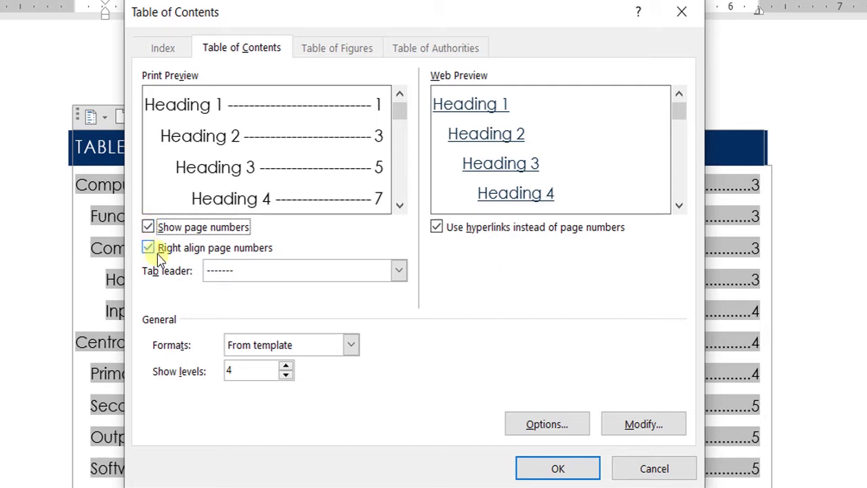
click(148, 250)
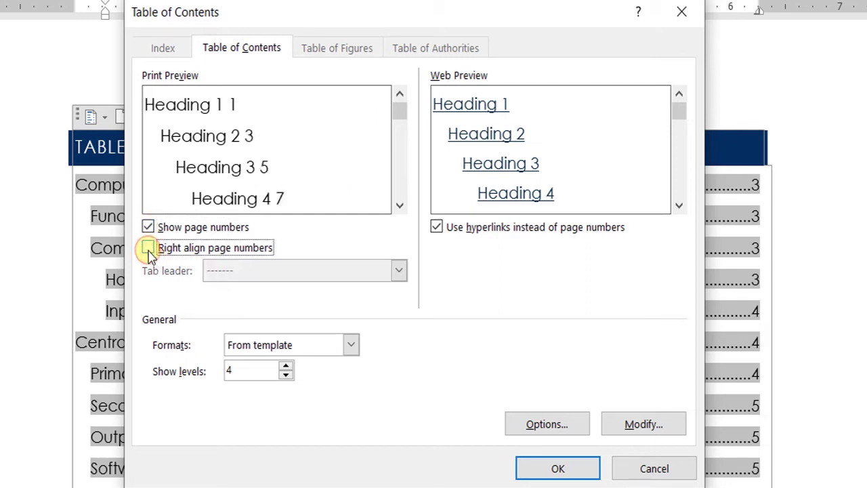
click(148, 249)
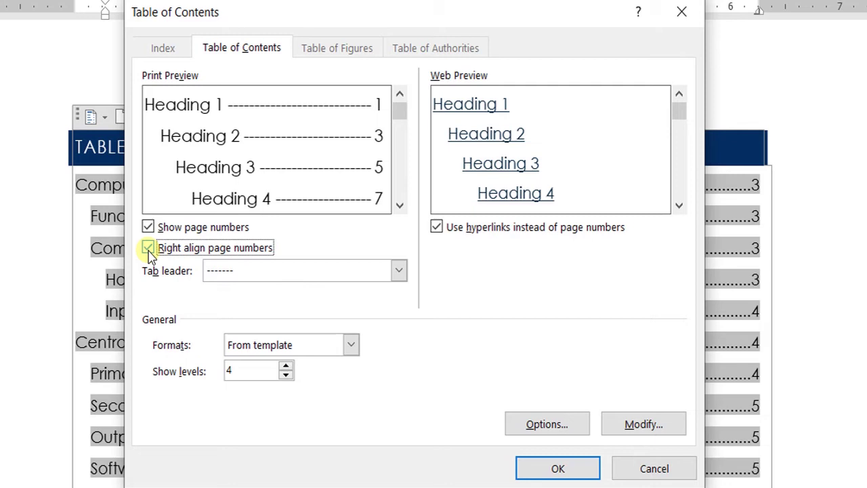
click(148, 249)
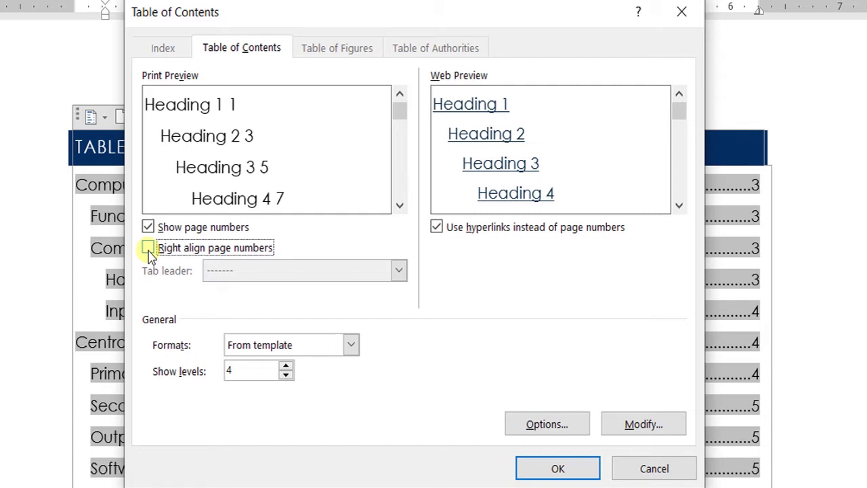
click(148, 249)
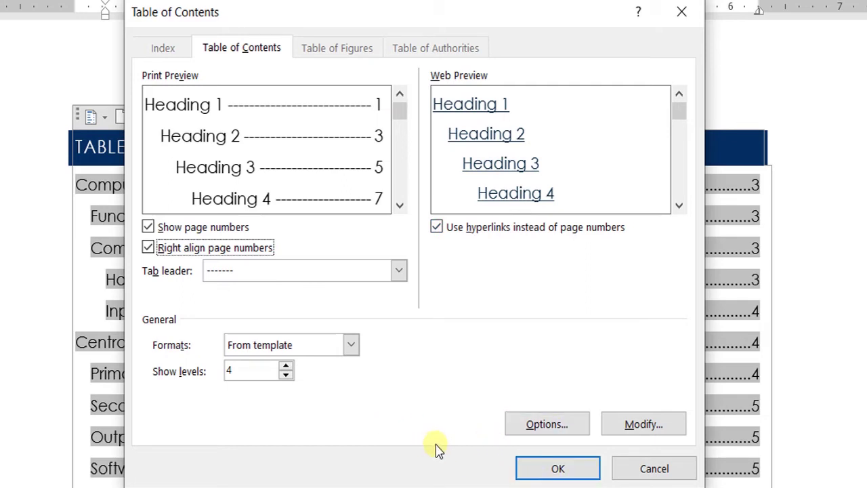
Step: In the table of contents options, try building the table without styles and restore the Styles setting
click(550, 429)
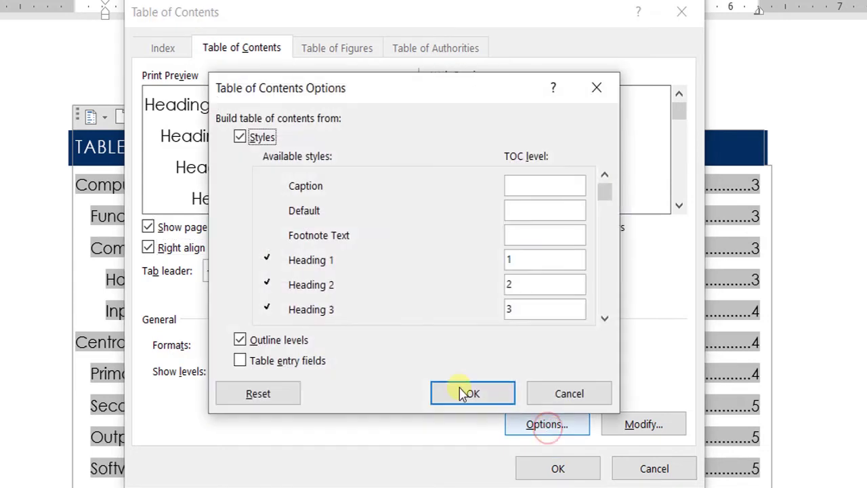
click(243, 142)
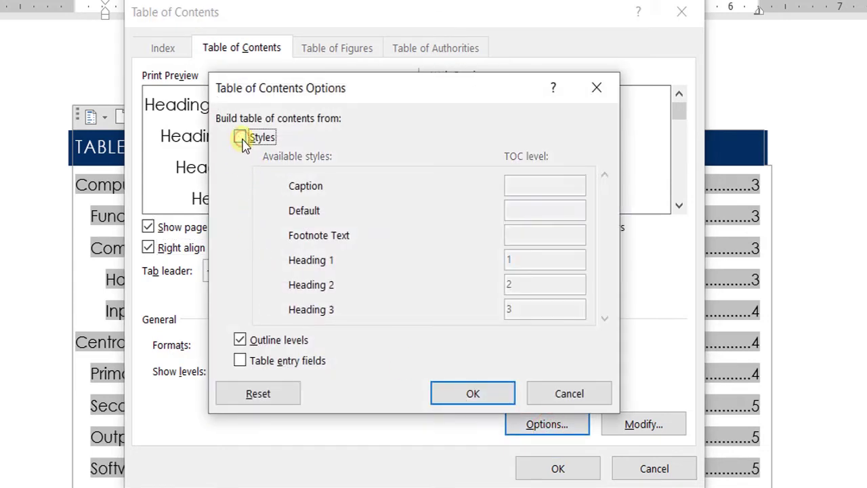
click(242, 142)
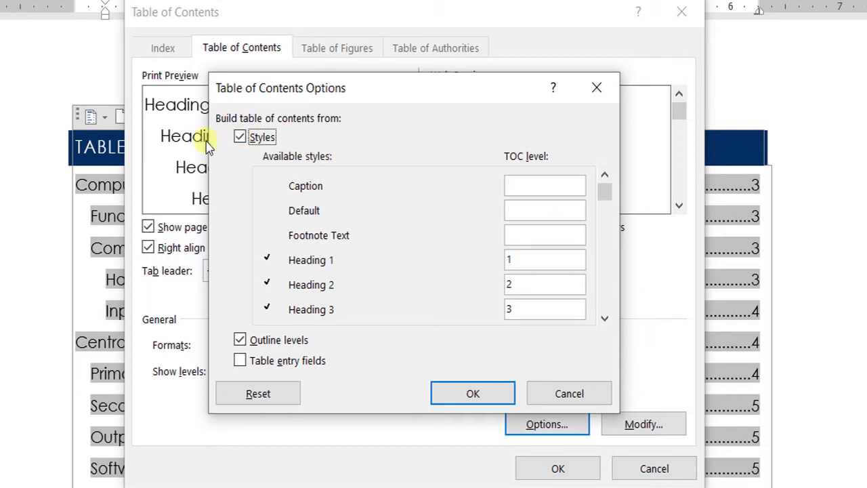
click(240, 144)
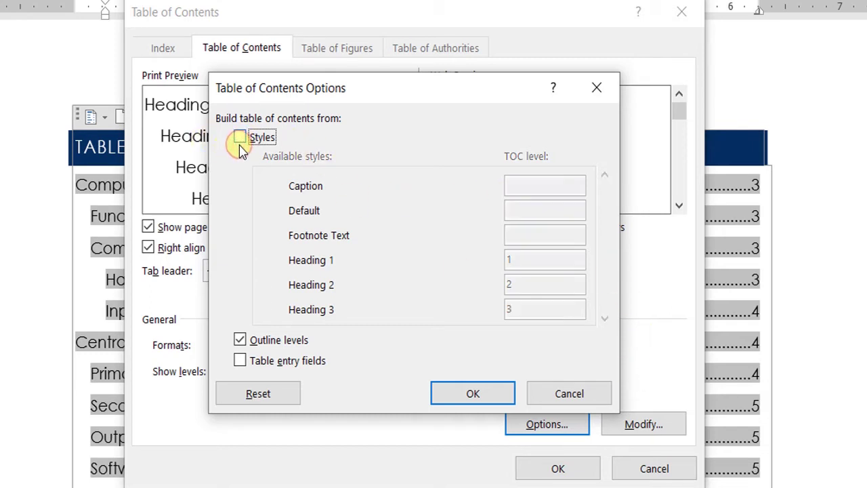
click(241, 142)
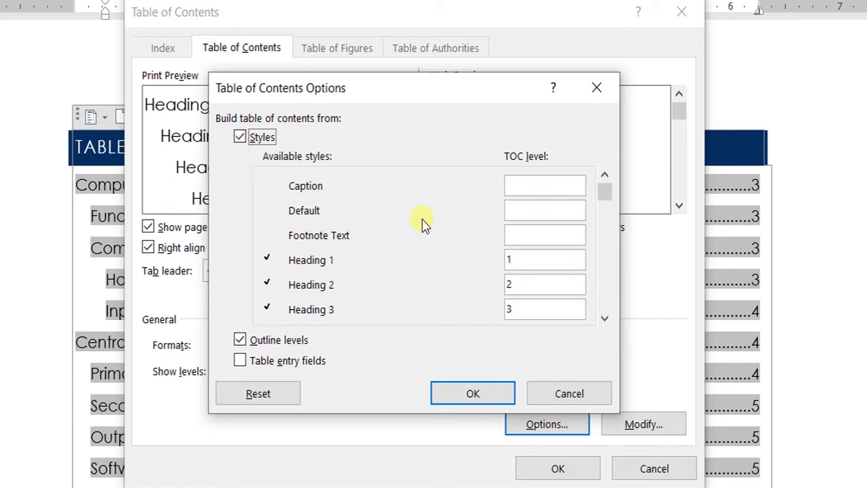
Step: Examine which TOC level is assigned to each heading style, from Heading 1 through Heading 7
click(564, 254)
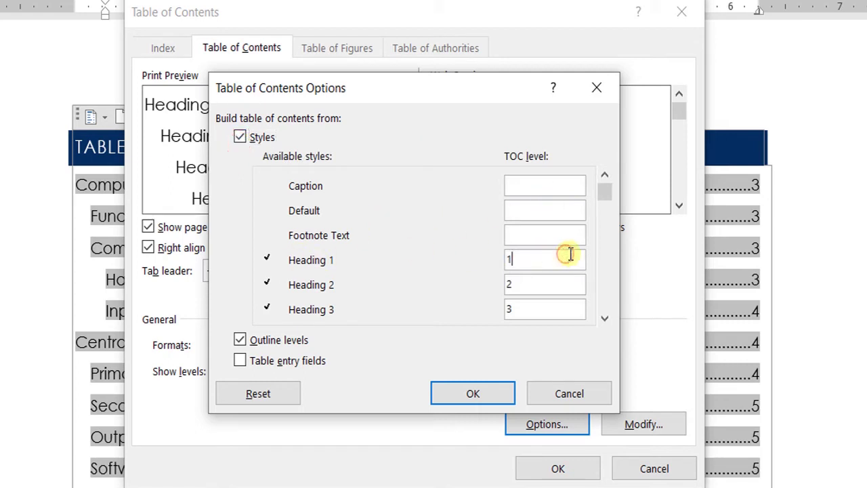
click(604, 317)
click(604, 316)
click(604, 316)
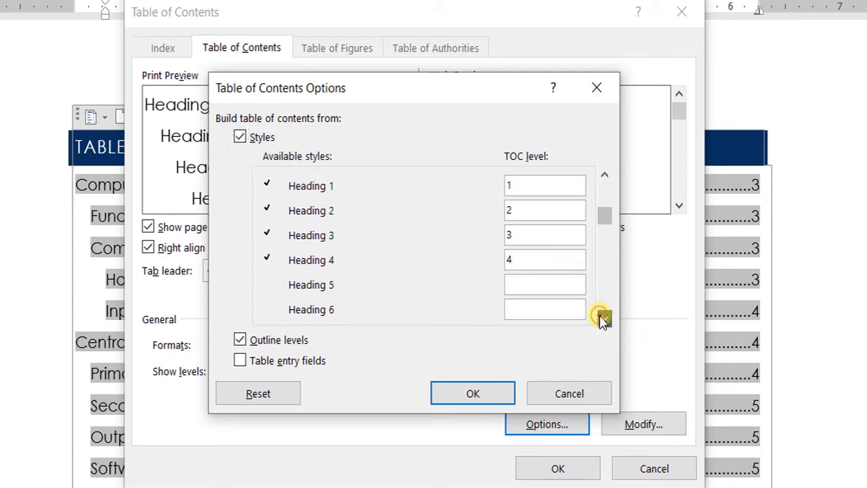
click(603, 317)
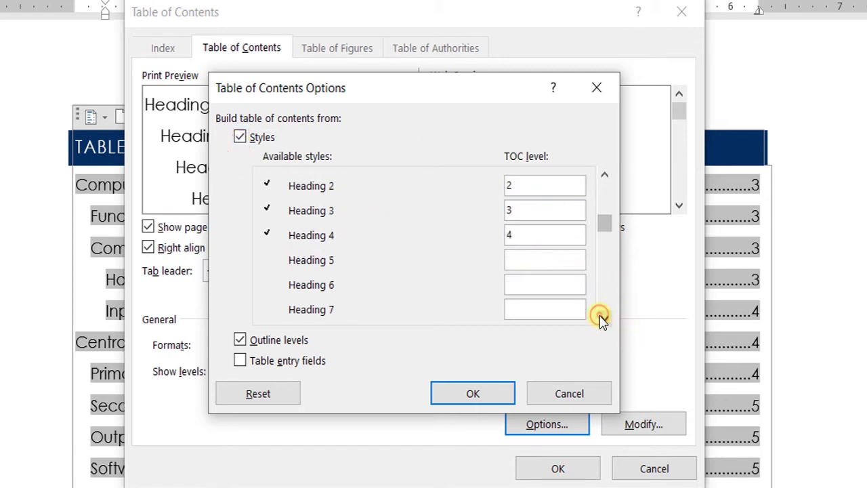
click(520, 252)
Step: Try toggling the Outline levels and Table entry fields settings, restore both, and close the table of contents options
click(240, 340)
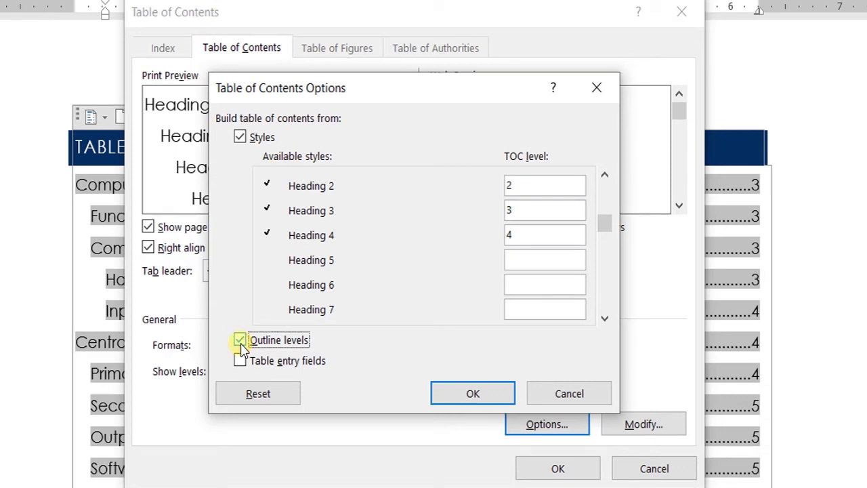
click(242, 342)
click(240, 361)
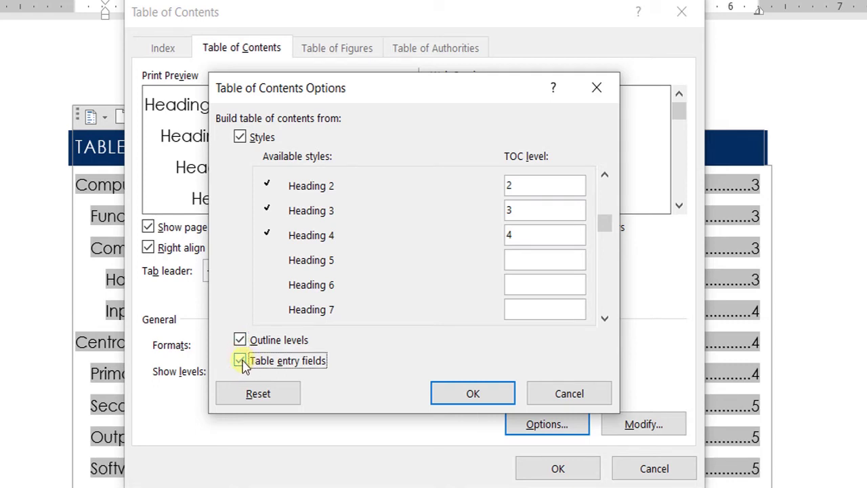
click(241, 361)
click(241, 362)
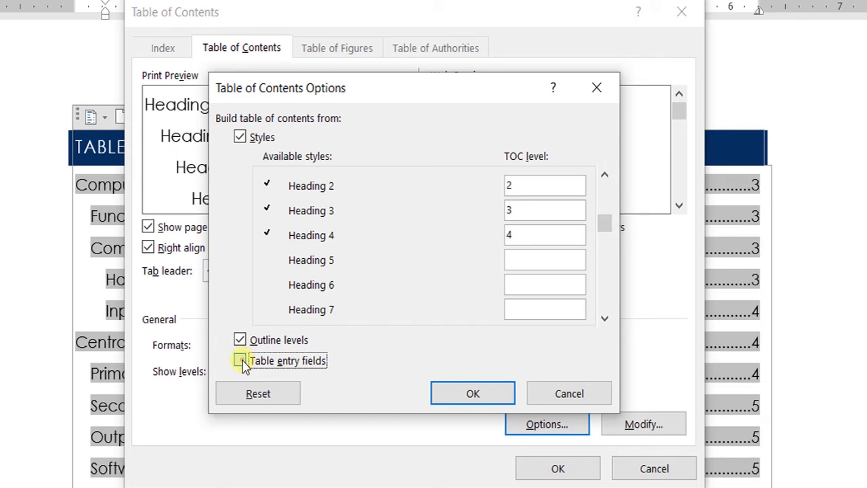
click(491, 394)
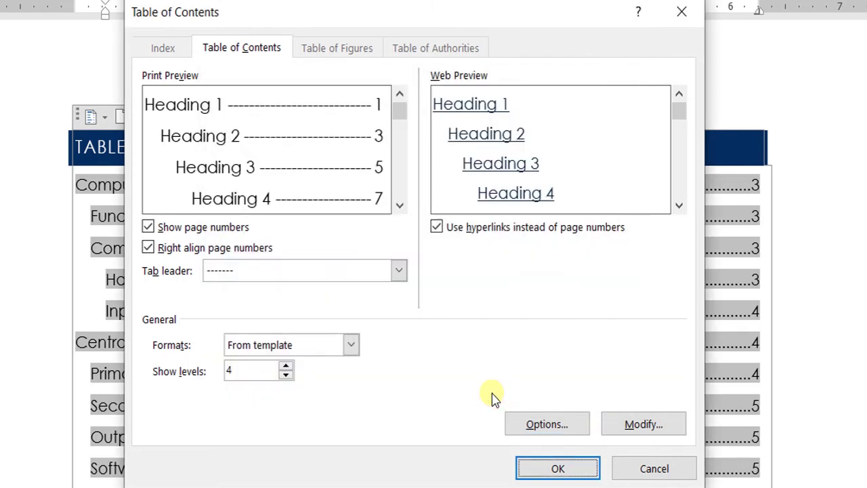
Step: View the formatting settings of the TOC 1 entry style and close them without changing anything
click(644, 421)
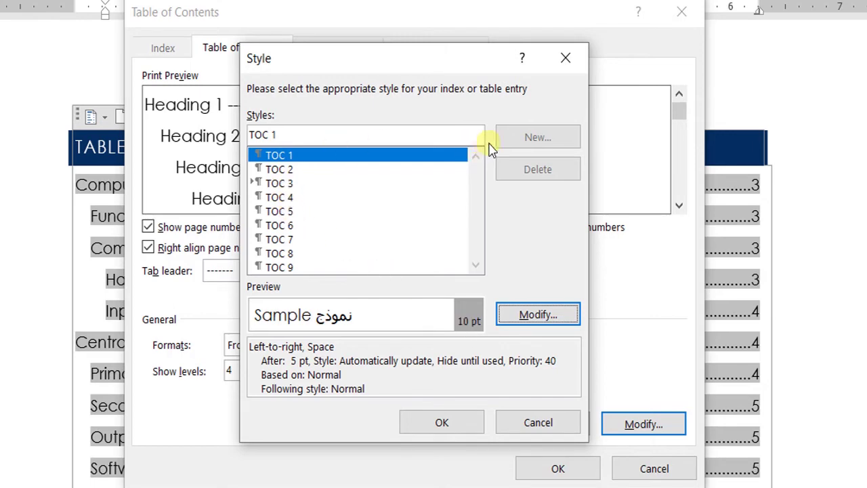
click(554, 317)
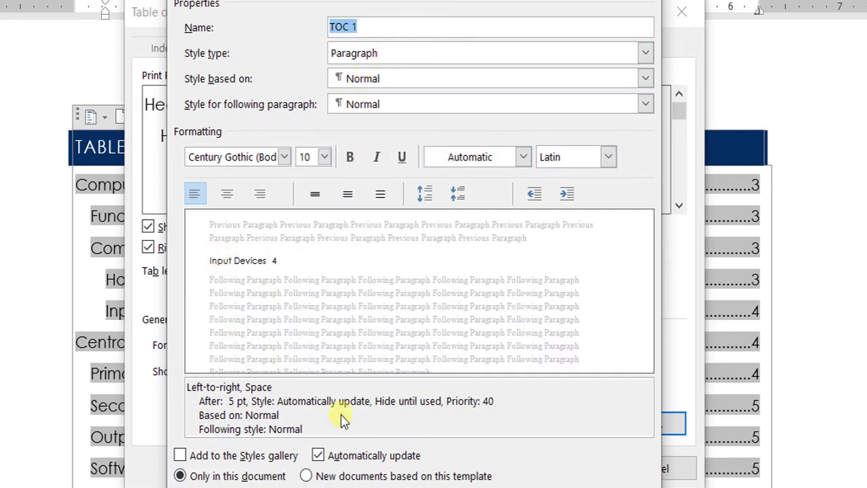
key(Escape)
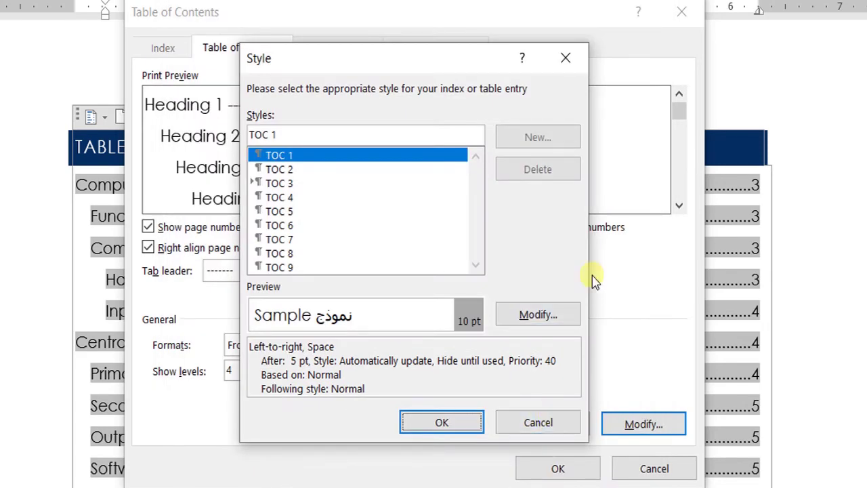
click(554, 430)
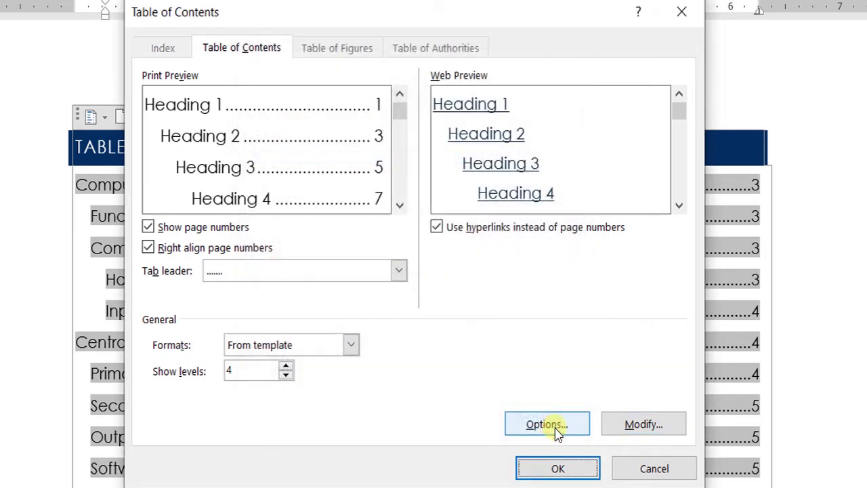
Step: Insert the custom four-level table of contents at the cursor in the Input Devices entry and return to the Table of Contents heading
click(557, 466)
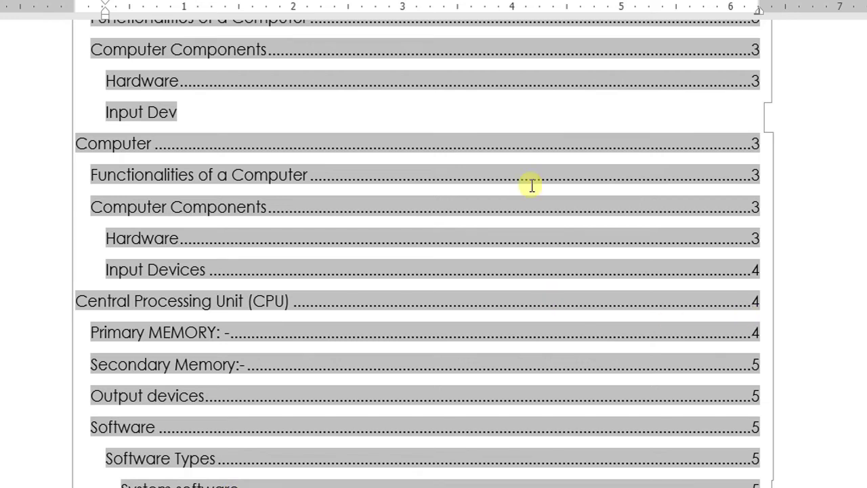
right_click(170, 107)
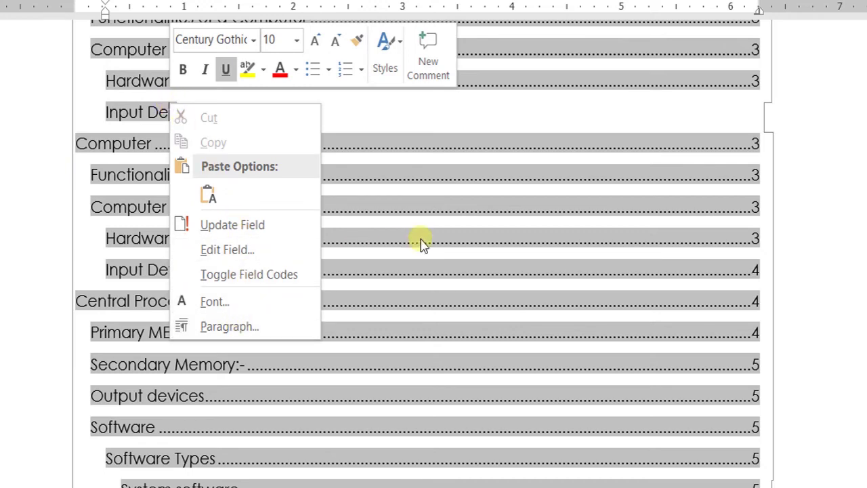
scroll(434, 271, up, 6)
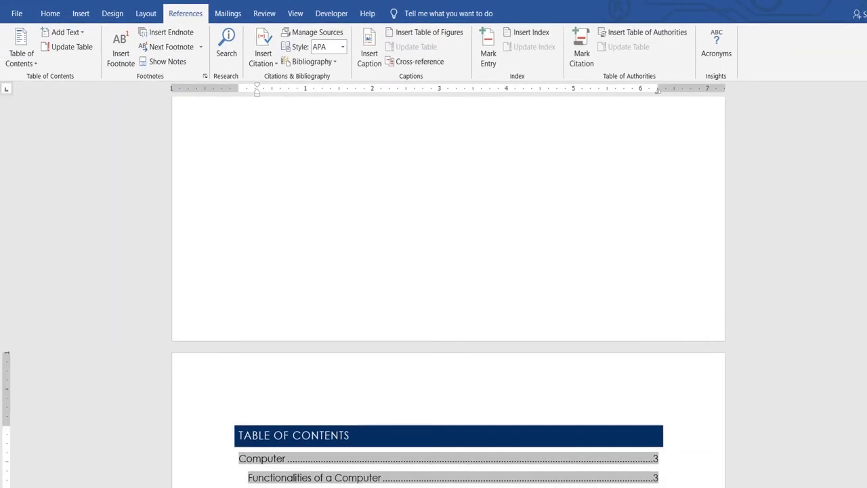
Step: Examine the repeated entries across the table of contents, from the Table of Contents heading down to the second Unit of Measurements entry
scroll(447, 291, down, 5)
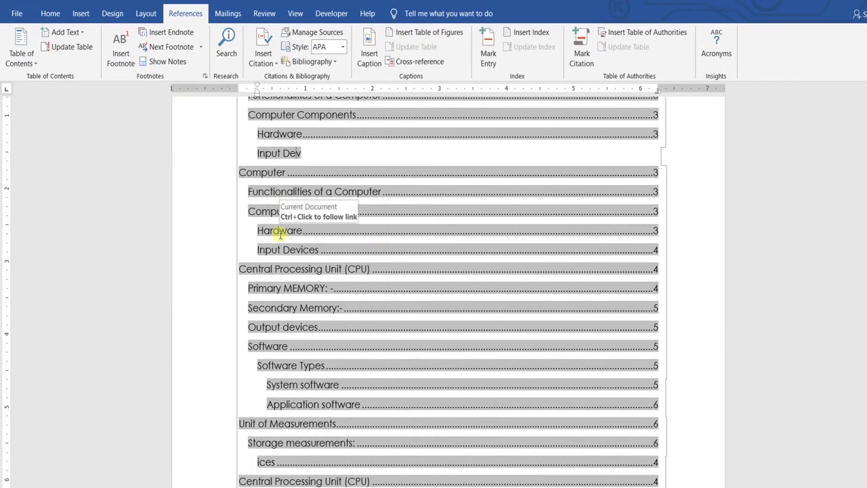
key(Down)
key(Down)
key(Down)
key(Down)
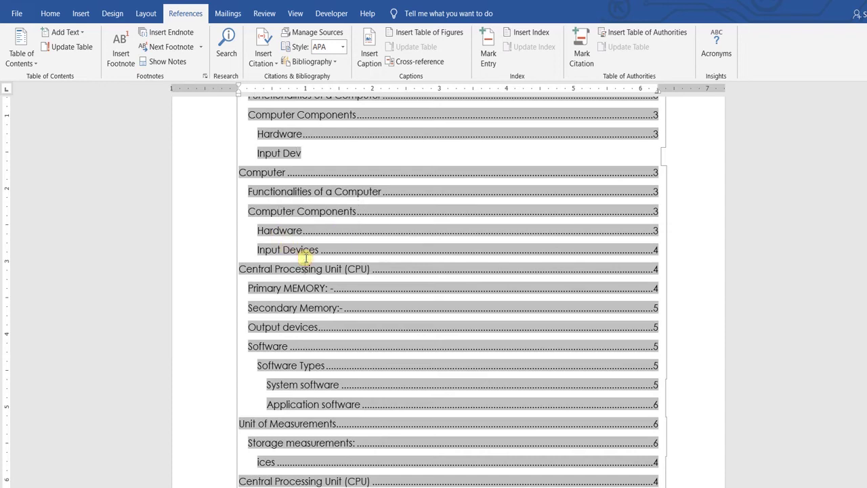
key(Down)
key(Down)
key(Down)
key(Down)
key(Down)
key(Down)
key(Down)
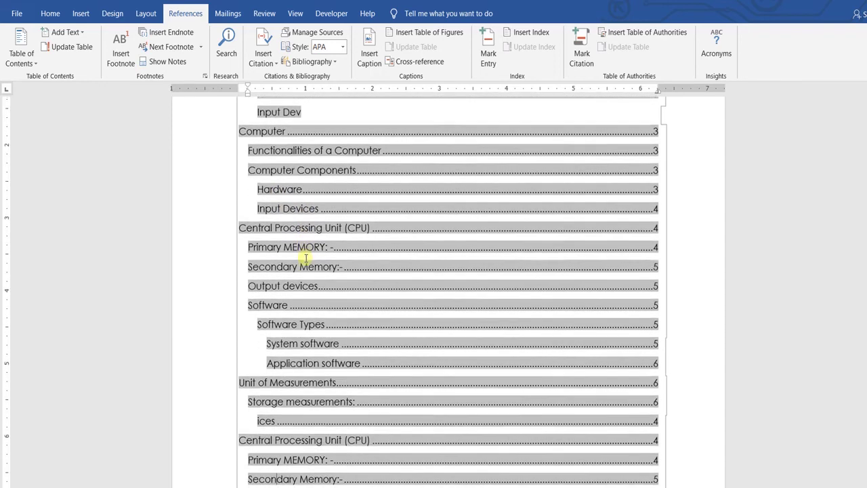
key(Down)
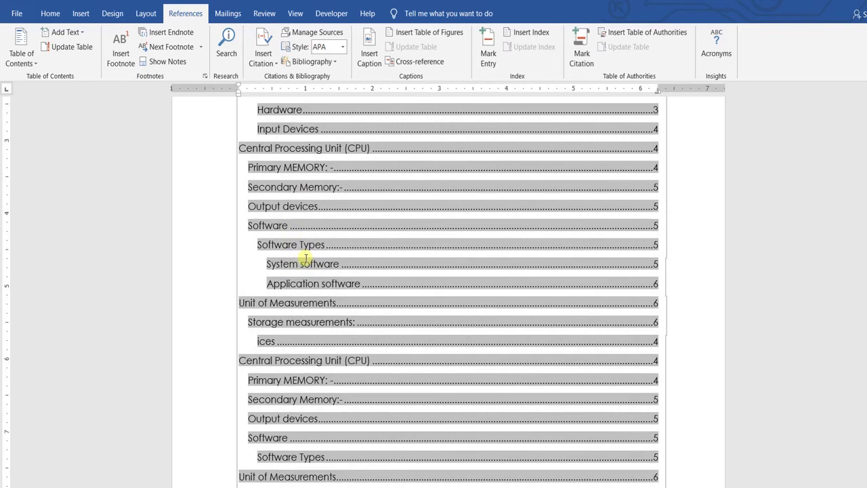
key(Up)
key(Up)
key(Up)
key(Up)
key(Up)
key(Up)
key(Up)
key(Up)
key(Up)
key(Up)
key(Up)
key(Up)
key(Up)
key(Up)
key(Up)
key(Up)
key(Up)
key(Up)
key(Up)
key(Up)
key(Up)
key(Up)
key(Up)
key(Up)
key(Up)
key(Up)
key(Up)
key(Up)
key(Up)
key(Up)
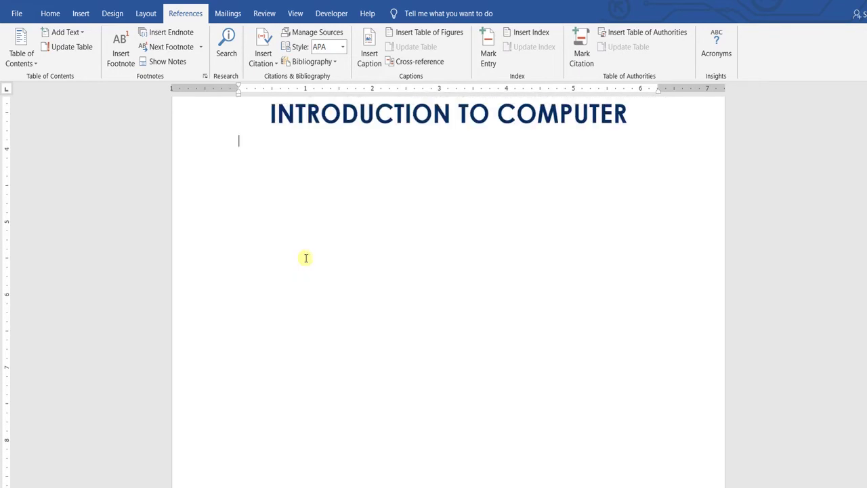
key(Down)
key(Down)
key(Down)
key(Down)
key(Down)
key(Down)
key(Down)
key(Down)
key(Down)
key(Down)
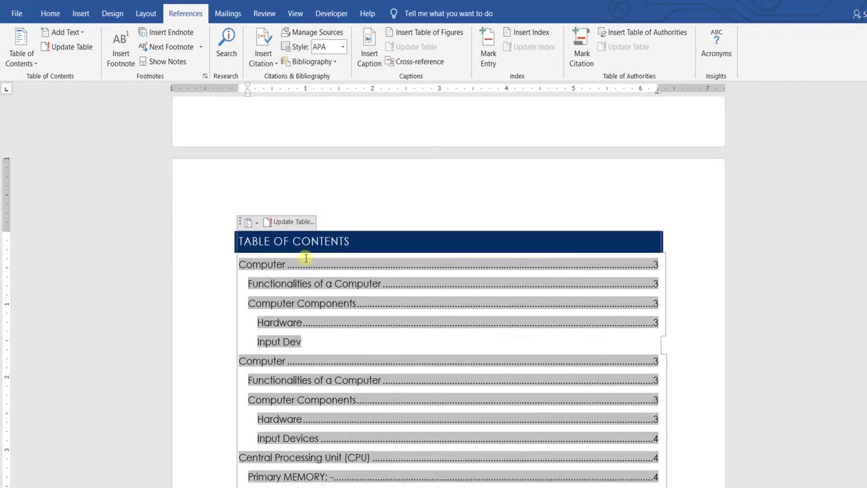
Step: View the built-in designs offered on the table of contents and check the extent of the whole table by selecting it
click(250, 221)
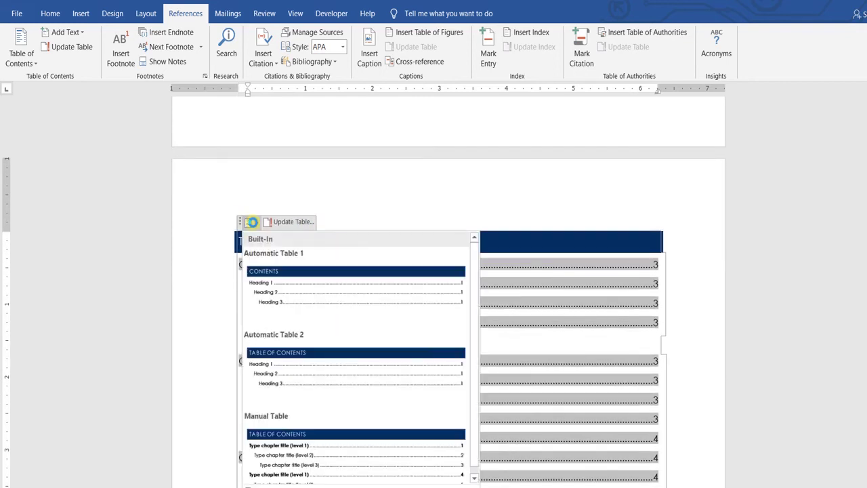
click(476, 474)
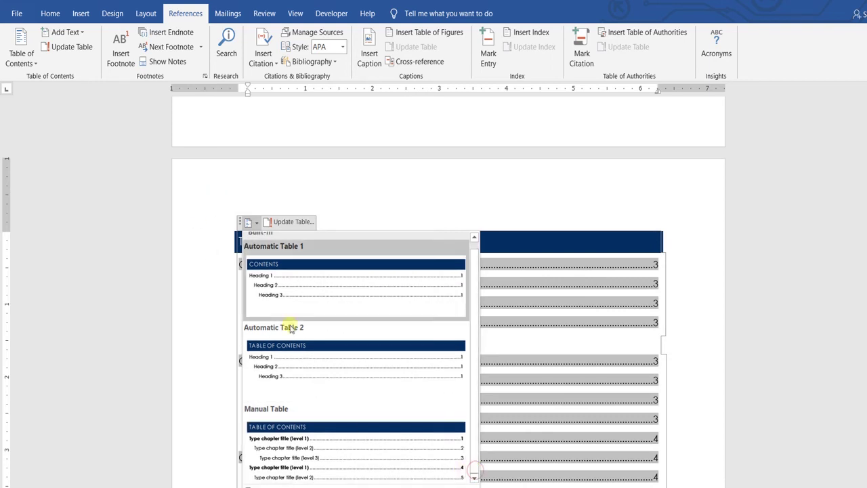
click(256, 222)
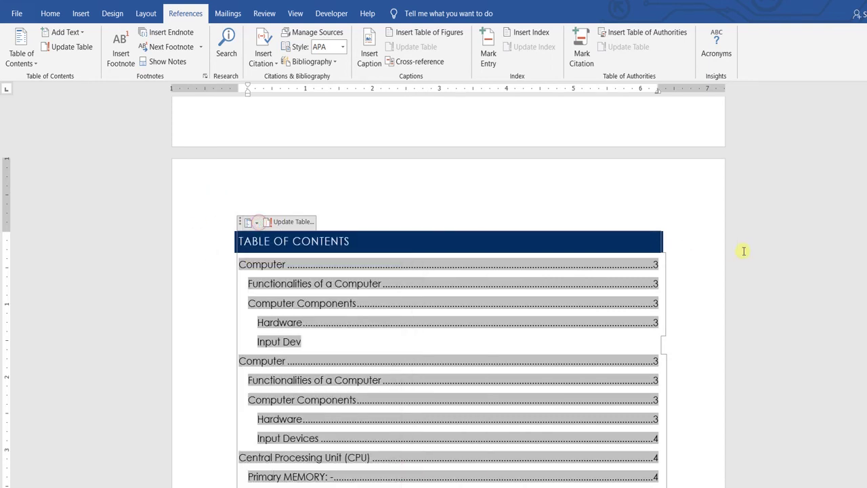
click(425, 244)
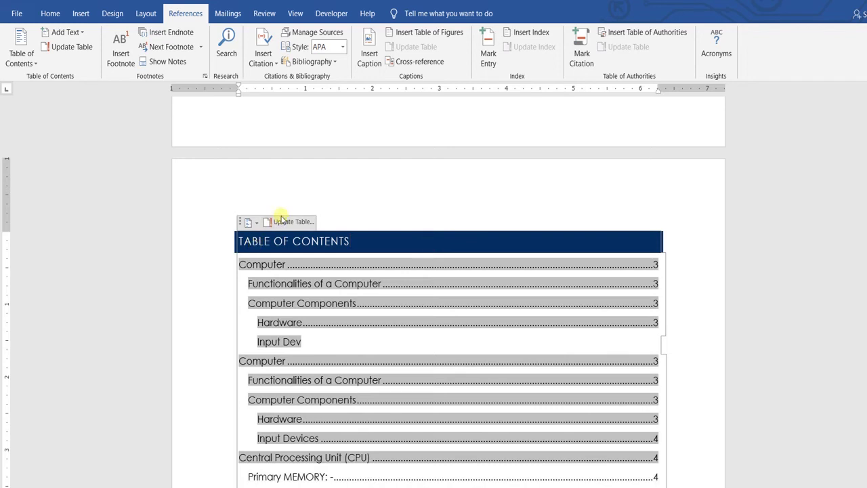
click(238, 222)
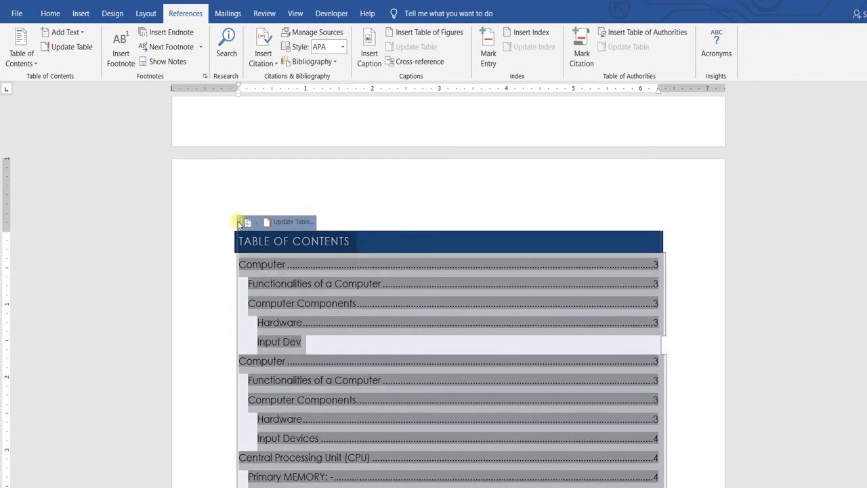
click(326, 240)
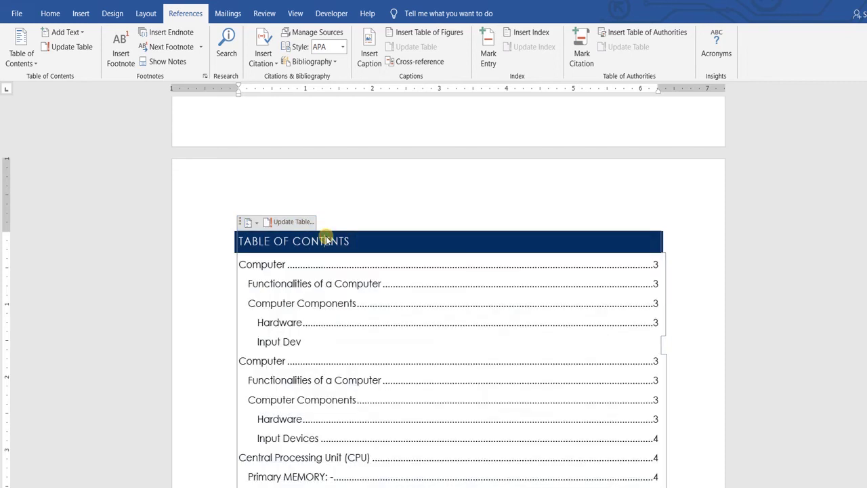
click(252, 224)
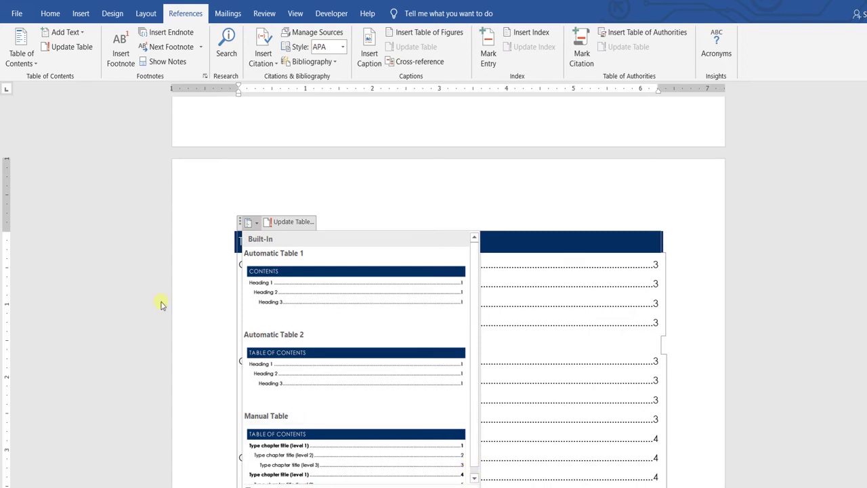
Step: Replace the table of contents with a custom four-level one that also builds from table entry fields
click(27, 57)
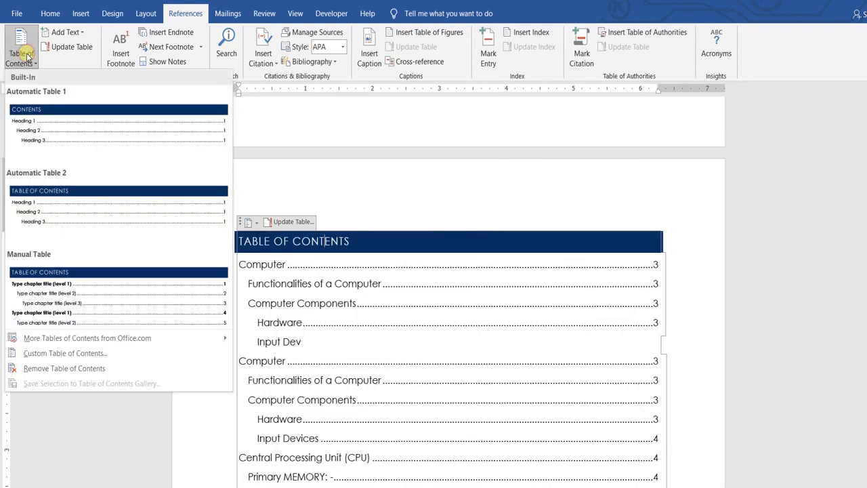
click(67, 350)
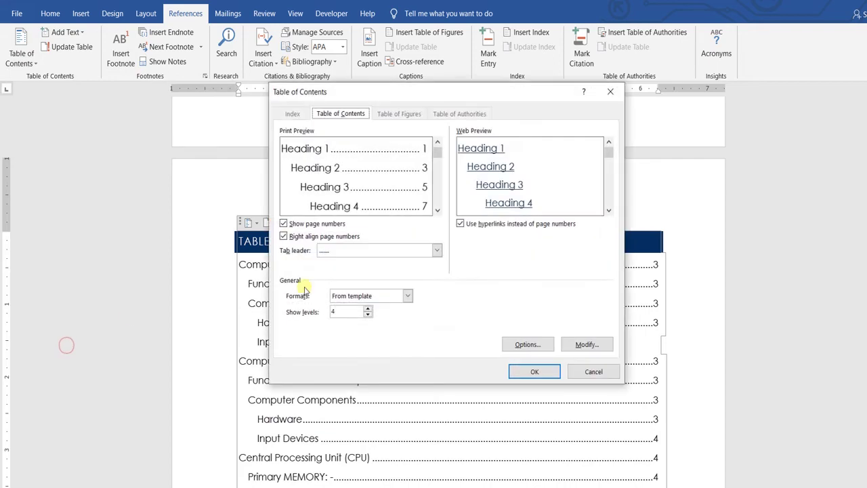
click(527, 345)
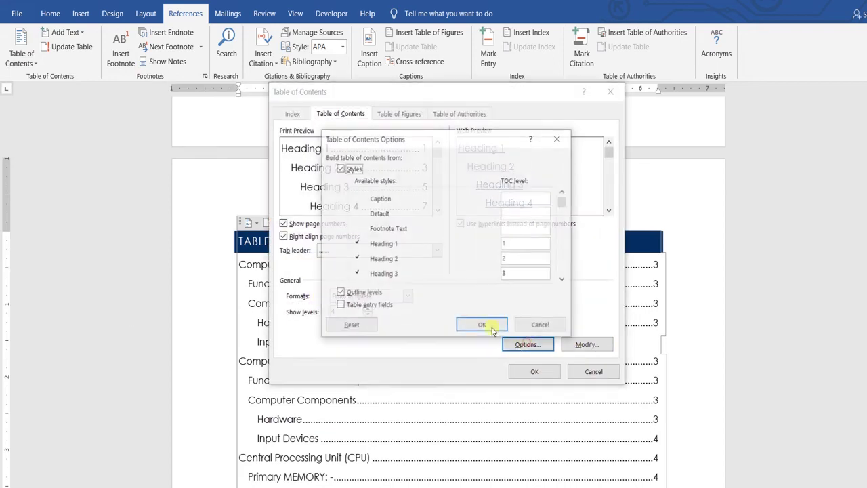
click(382, 307)
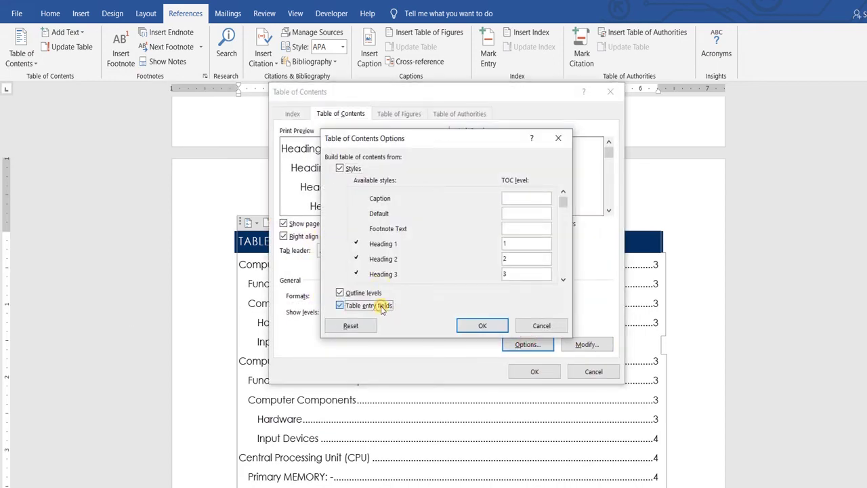
click(474, 327)
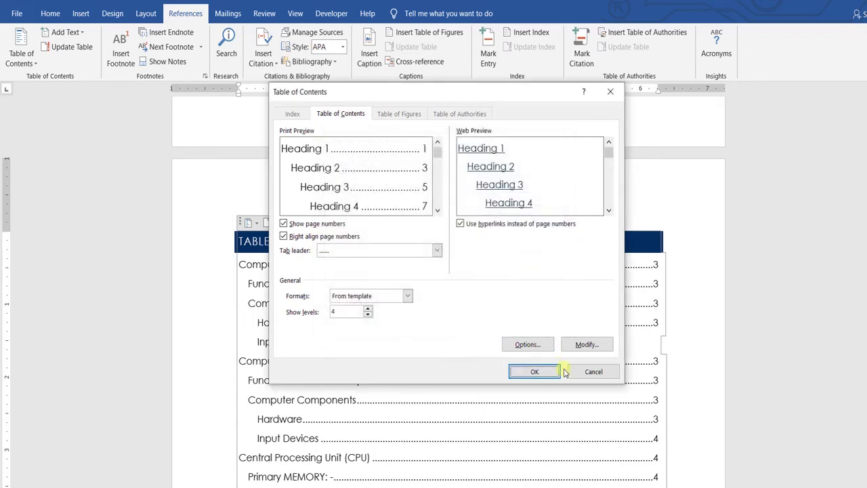
click(552, 371)
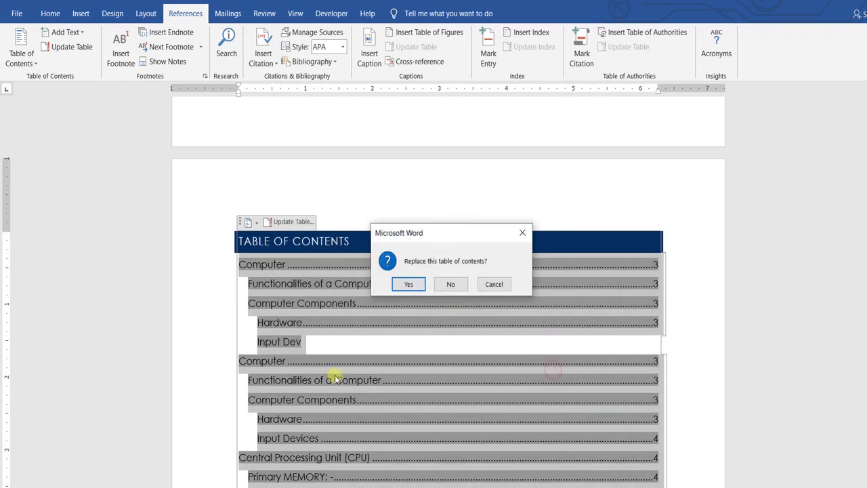
click(409, 284)
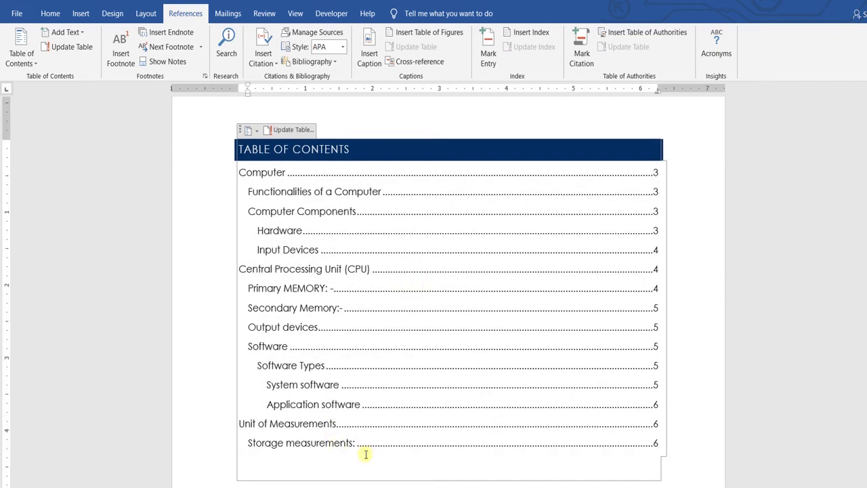
click(357, 460)
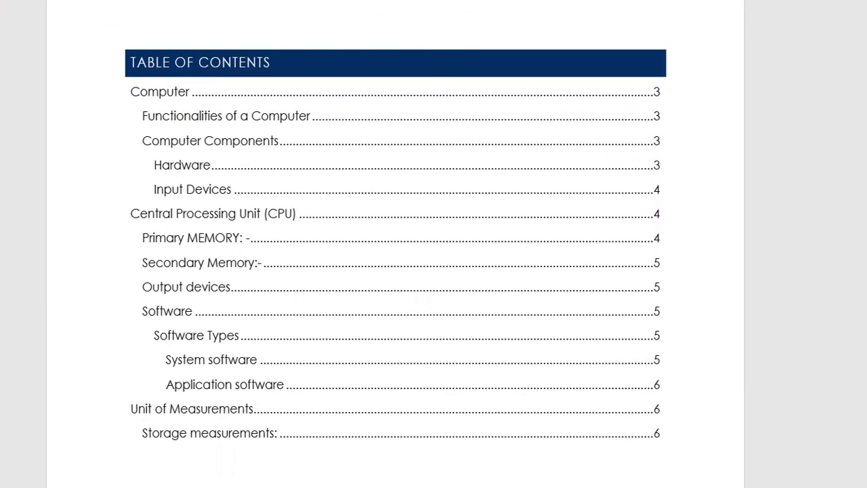
Step: Switch to Notepad and copy the text from the Computers classification*** line through the end of the supercomputer bullet
click(131, 456)
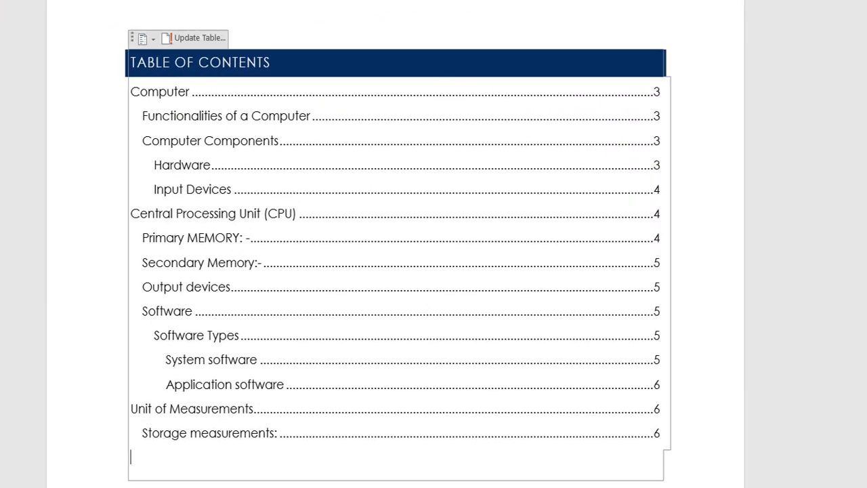
scroll(434, 271, down, 10)
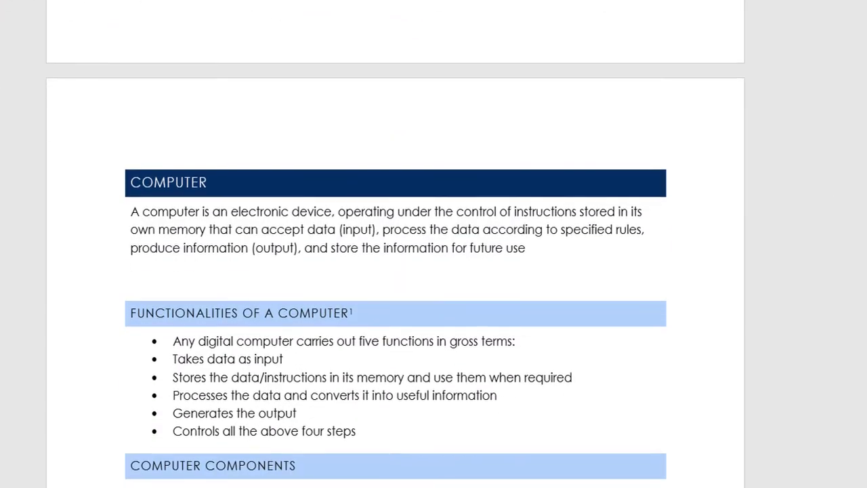
scroll(434, 271, down, 15)
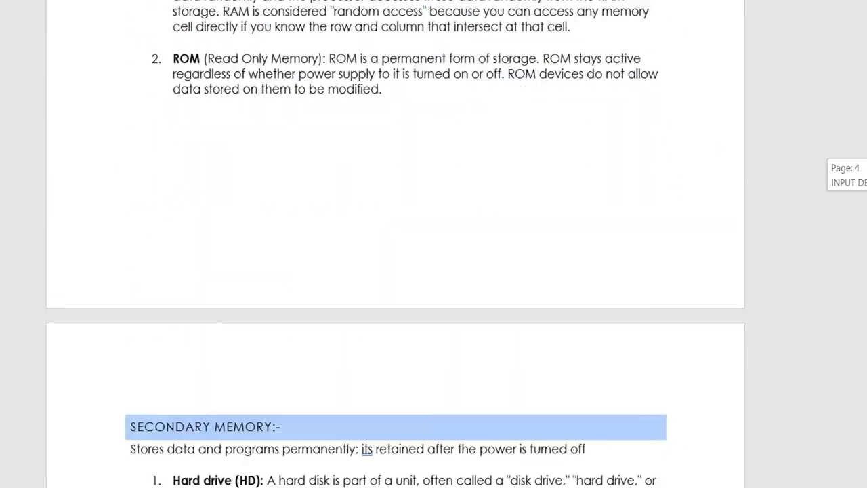
scroll(433, 271, down, 15)
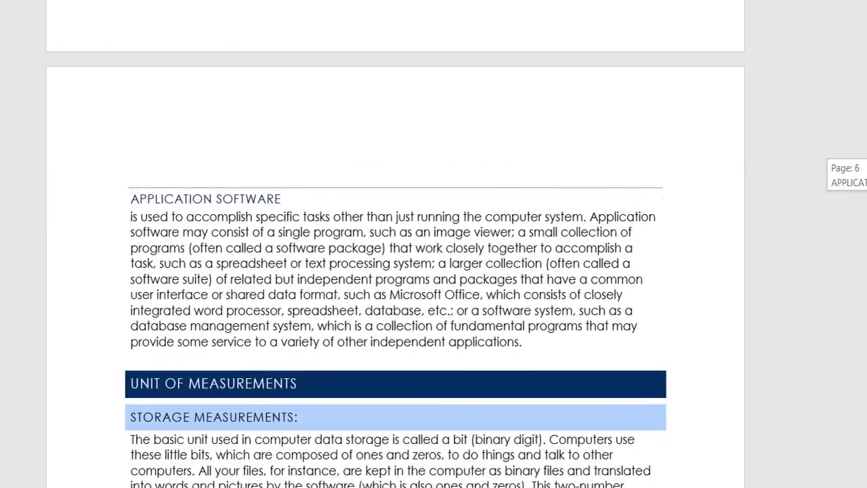
scroll(434, 271, down, 3)
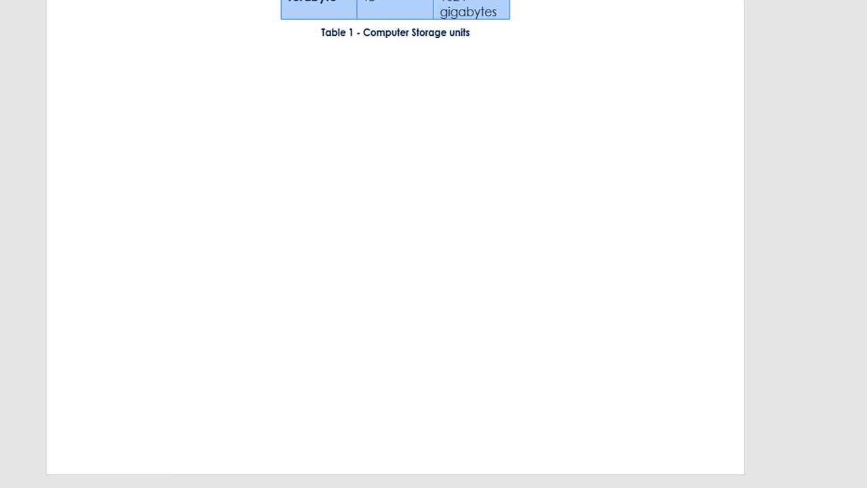
key(alt+Tab)
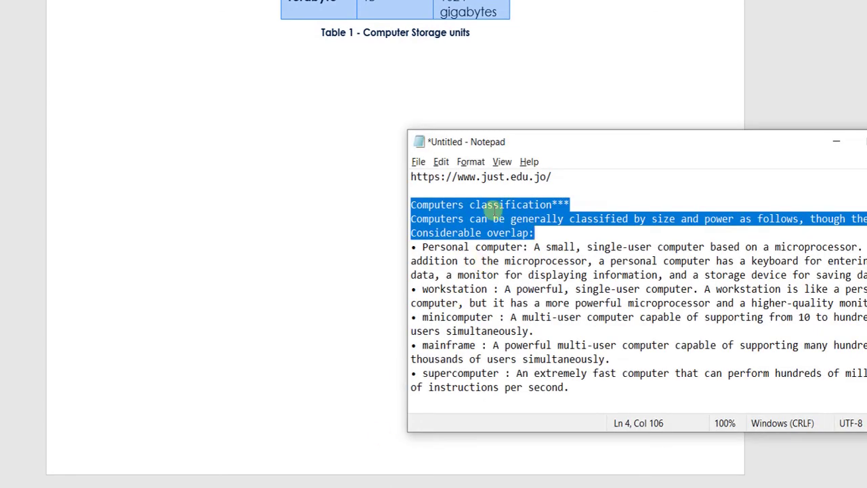
click(467, 218)
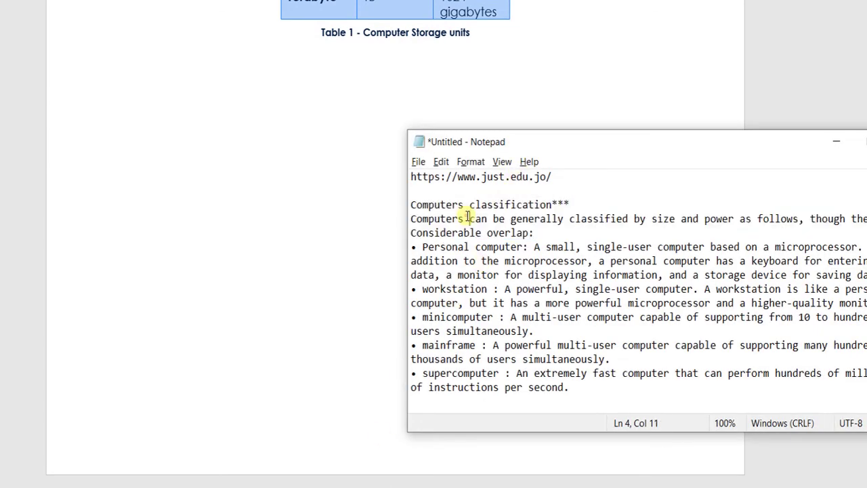
click(411, 204)
key(shift+Down)
key(shift+Down)
key(shift+Down)
key(shift+Down)
key(shift+Down)
key(shift+Down)
key(shift+Down)
key(shift+Down)
key(shift+Down)
key(shift+Down)
key(shift+Down)
key(shift+Down)
key(shift+Down)
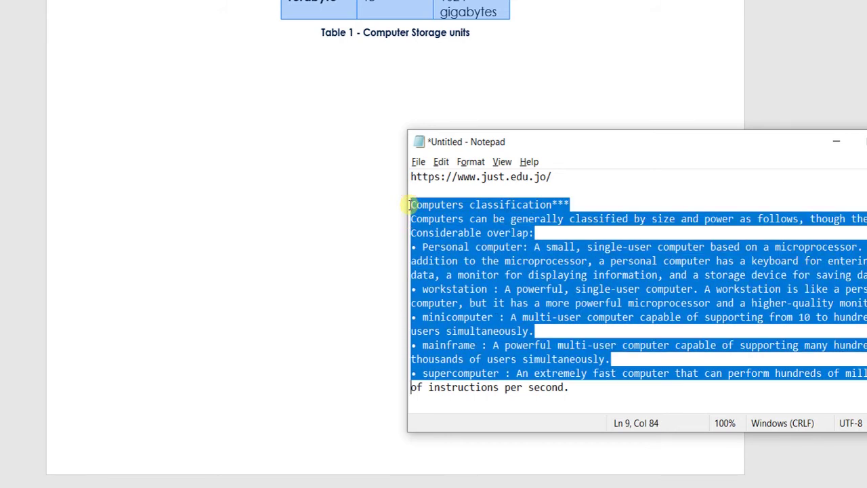
key(shift+Right)
key(shift+Right)
key(shift+Right)
key(shift+Right)
key(shift+Right)
key(shift+Right)
key(shift+Right)
key(shift+Right)
key(shift+Right)
key(shift+Right)
key(shift+Right)
key(shift+Right)
key(shift+Right)
key(shift+Right)
key(shift+Right)
key(shift+Right)
key(shift+Right)
key(shift+Right)
key(shift+Right)
key(shift+Right)
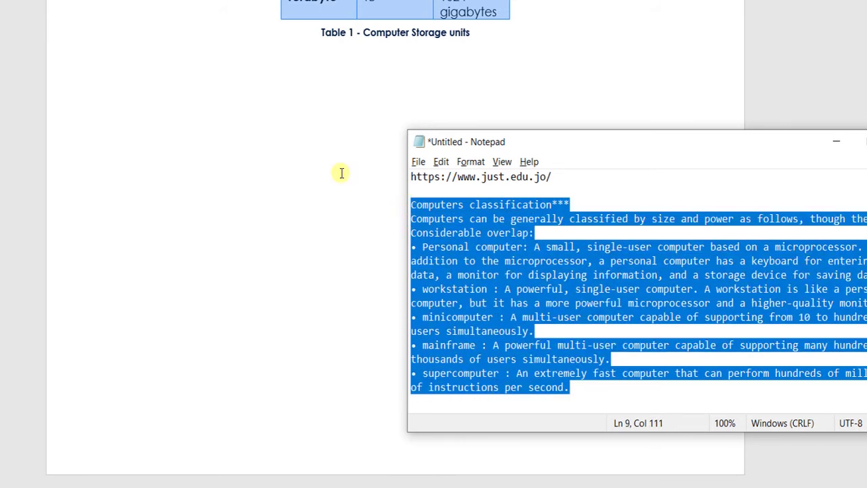
Step: Paste the copied classification text into the Word document below the Computer Storage units table caption and remove the blank line above it
click(322, 107)
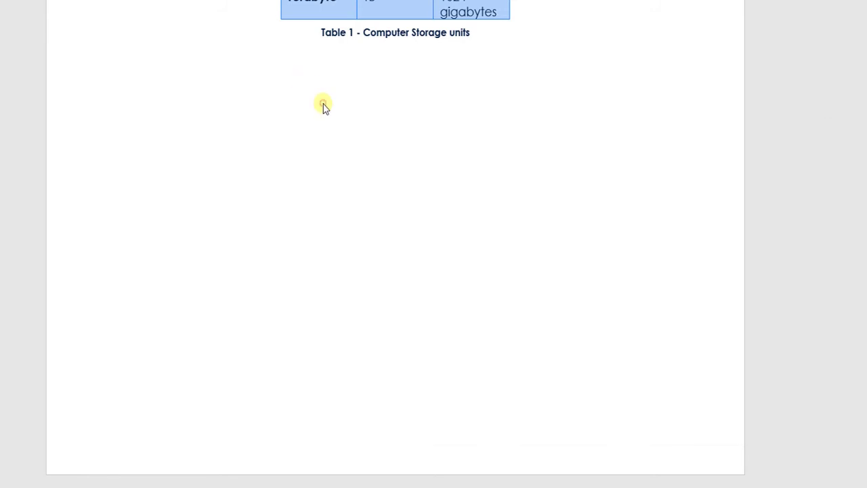
double_click(160, 92)
key(ctrl+v)
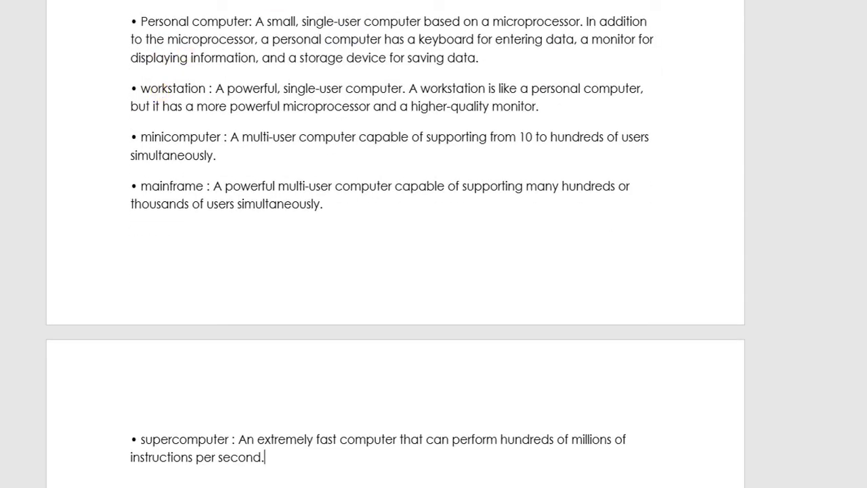
scroll(395, 238, up, 3)
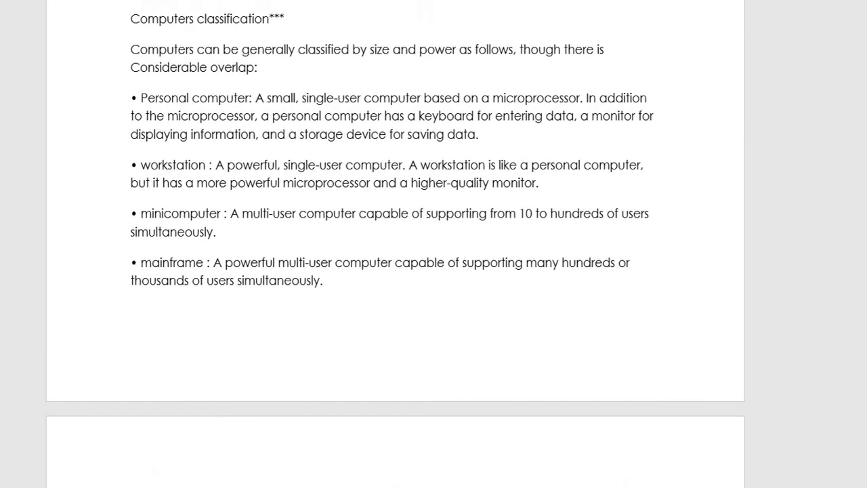
scroll(396, 238, up, 6)
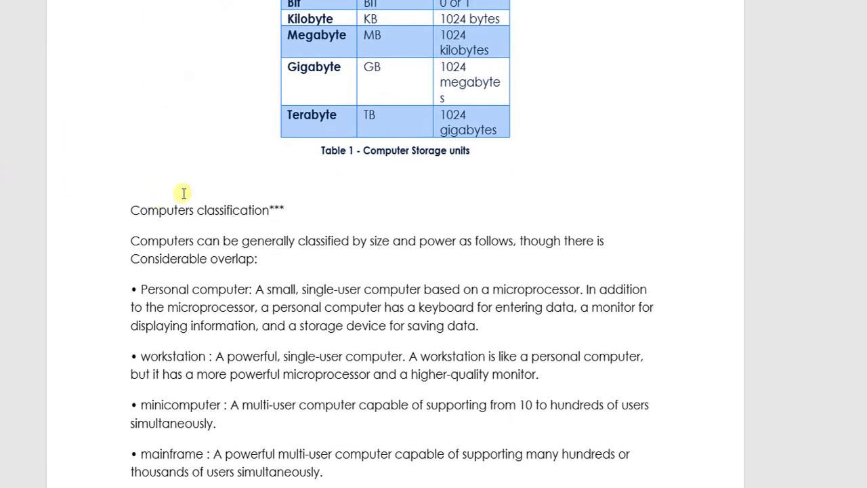
click(184, 193)
key(Delete)
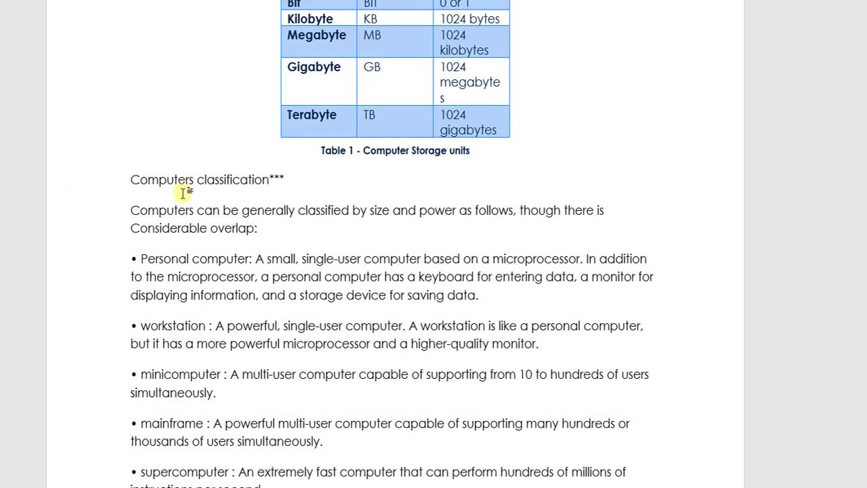
Step: Remove the trailing asterisks from the Computers classification line and format it as Heading 1
click(305, 184)
text(\)
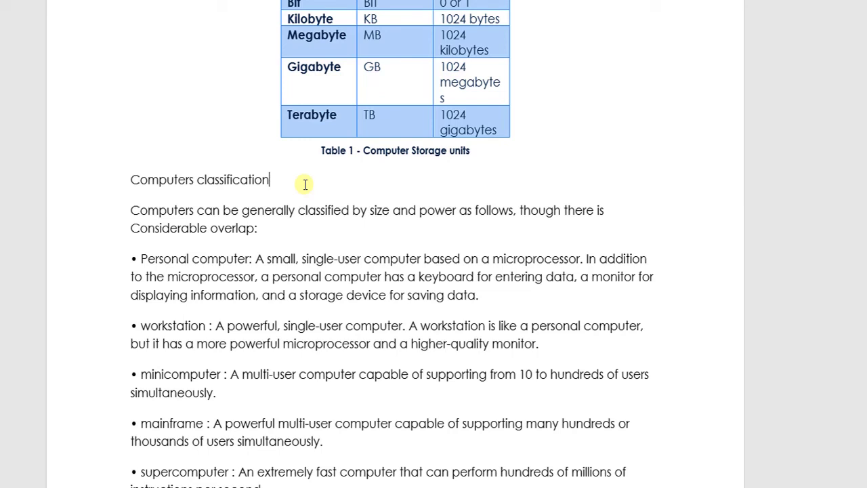
click(89, 190)
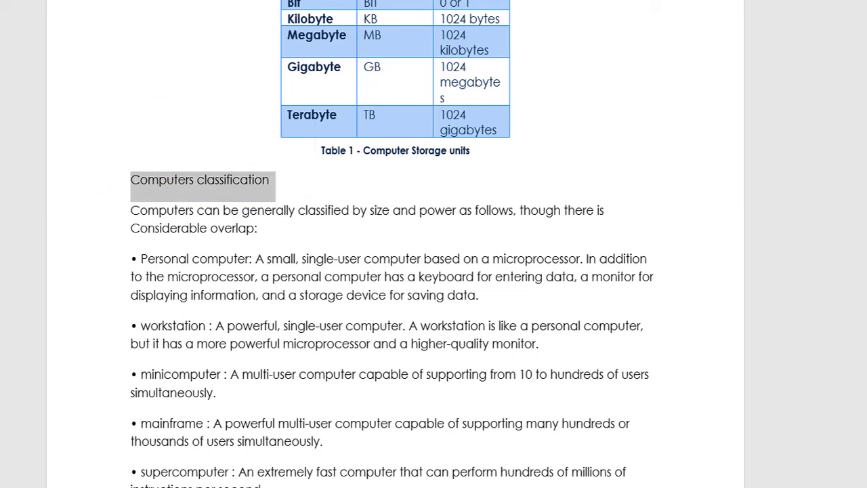
key(ctrl+alt+1)
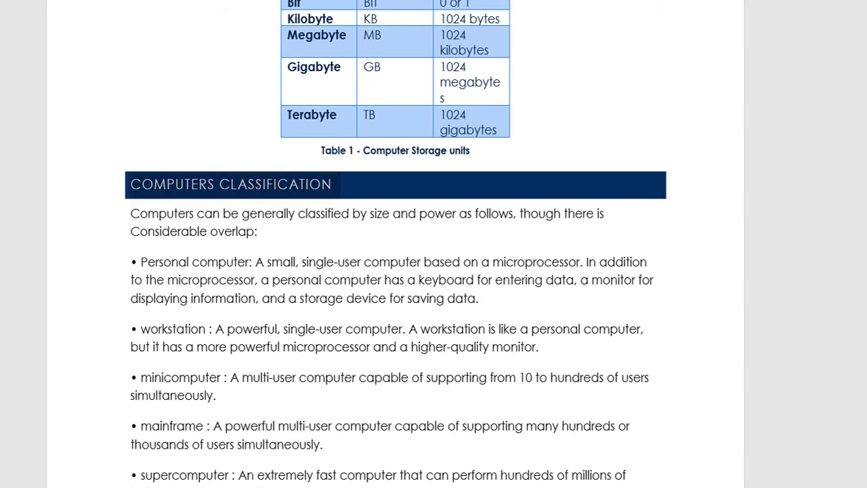
Step: Format the paragraphs from Personal computer through supercomputer as a bulleted list
click(176, 277)
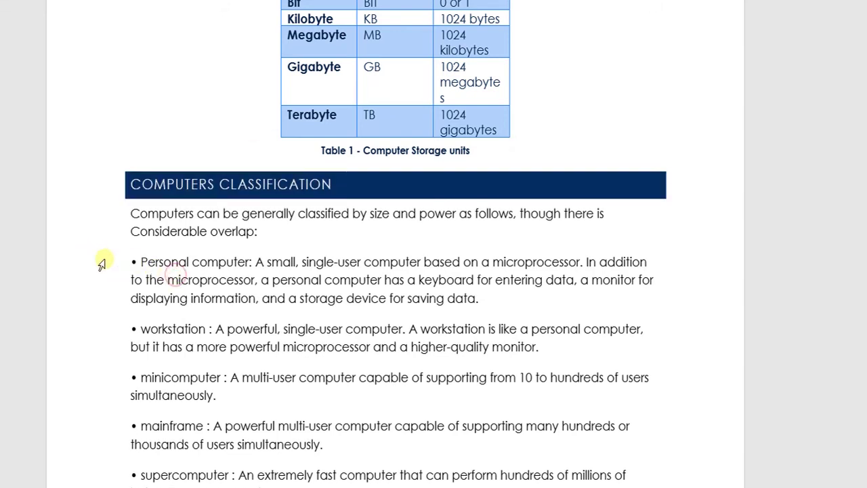
click(102, 262)
double_click(102, 263)
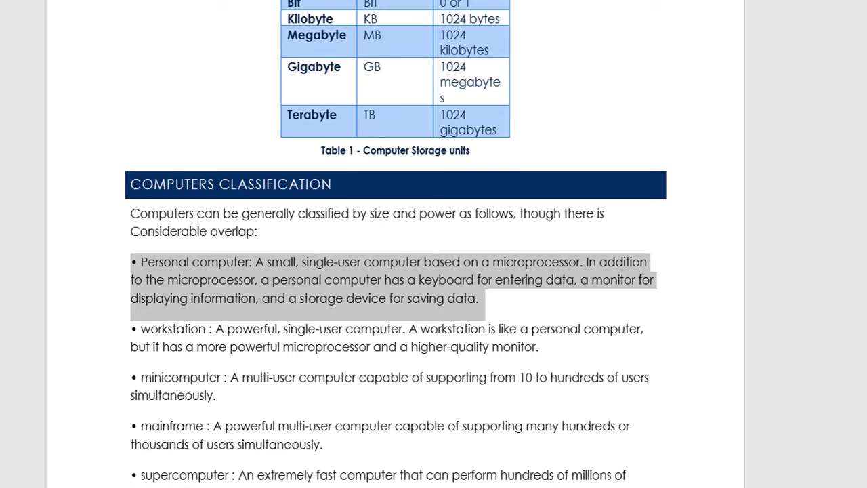
key(ctrl+shift+l)
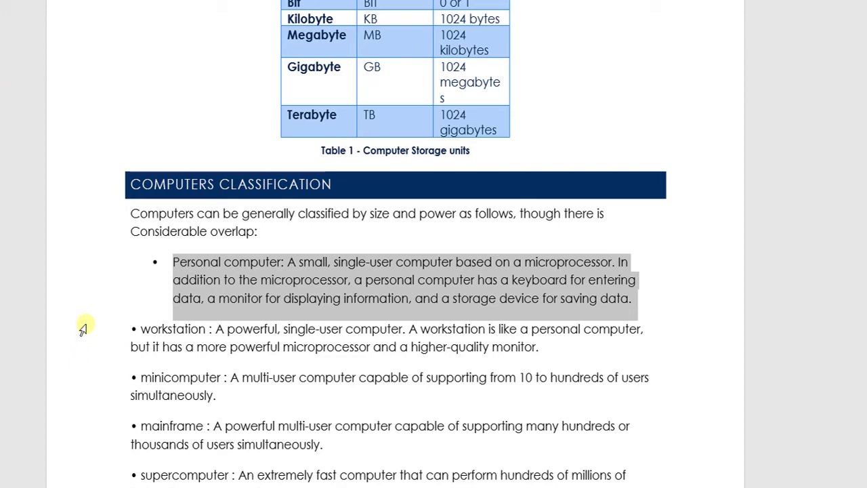
drag(85, 326, 128, 384)
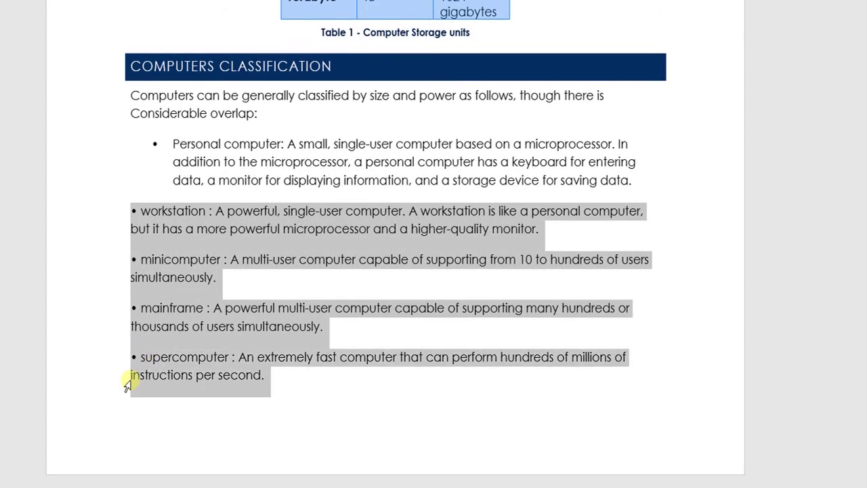
key(ctrl+shift+l)
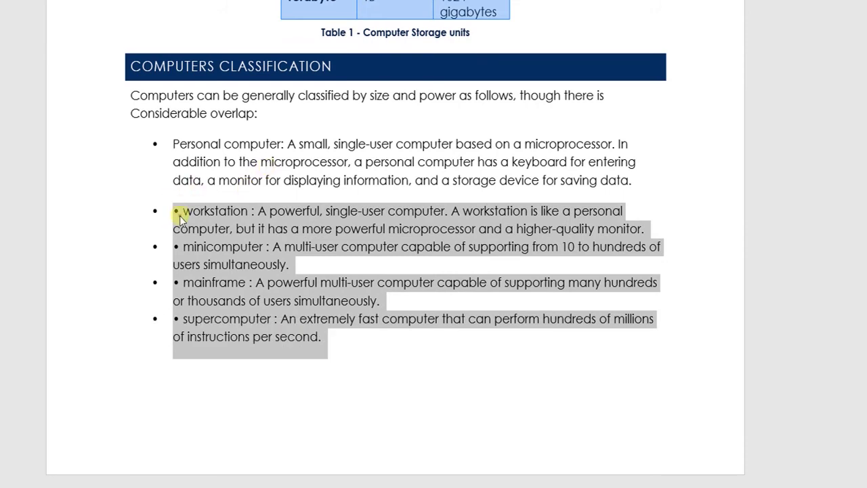
Step: Delete the leftover pasted bullet characters before workstation, minicomputer, mainframe and supercomputer in the list
click(180, 216)
key(BackSpace)
key(BackSpace)
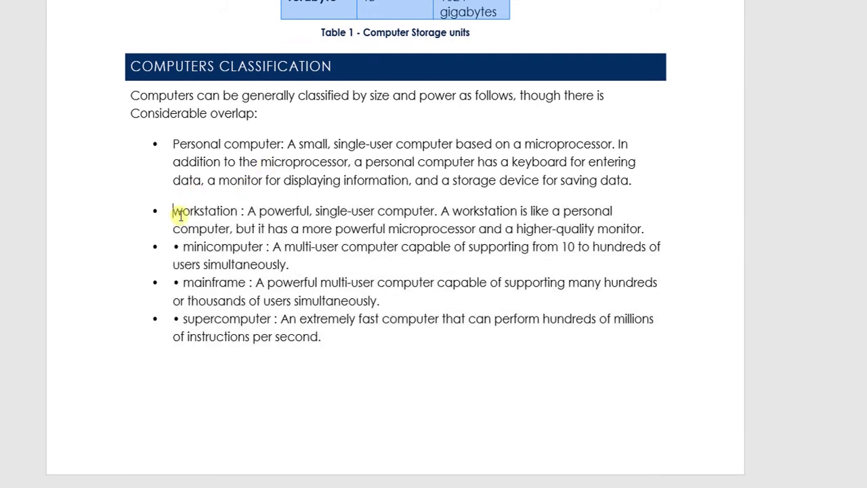
key(Delete)
key(Delete)
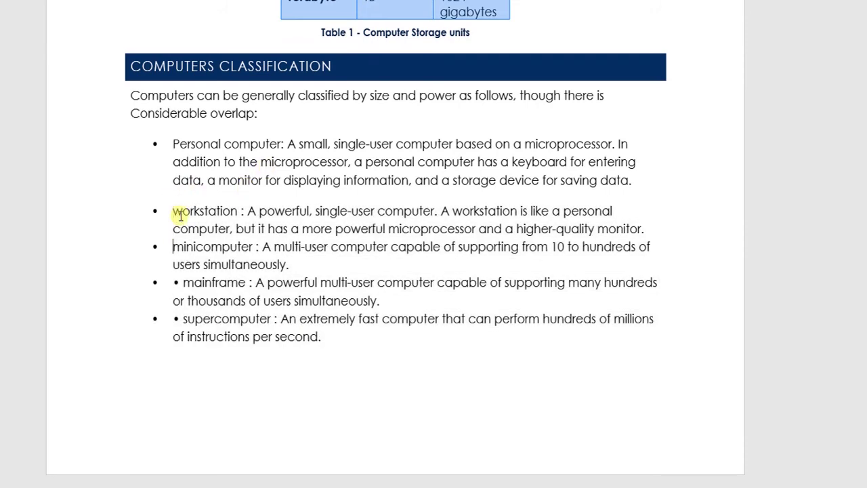
key(Down)
key(Delete)
key(Delete)
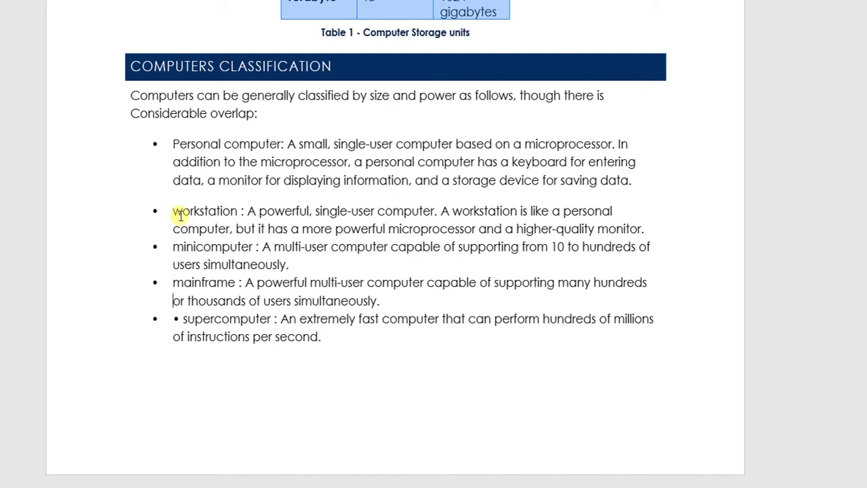
key(Down)
key(Delete)
key(Delete)
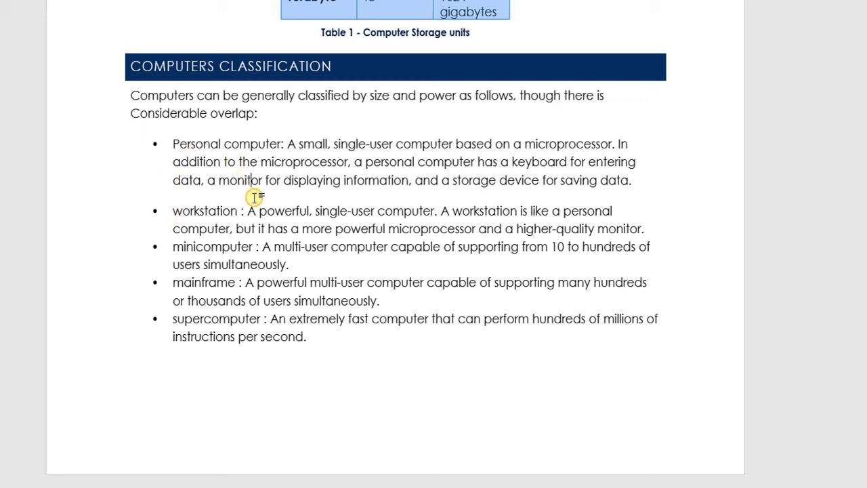
Step: Return to the table of contents and update its page numbers only
click(250, 163)
scroll(254, 196, up, 5)
scroll(255, 197, up, 1)
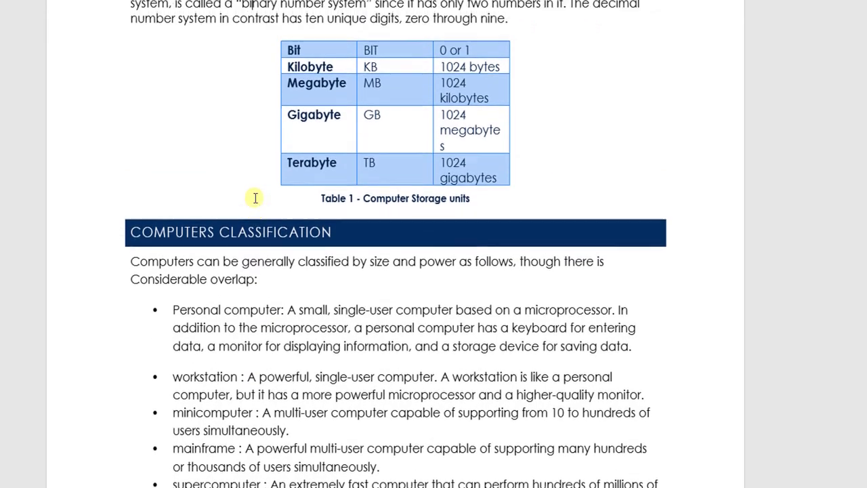
scroll(395, 244, up, 20)
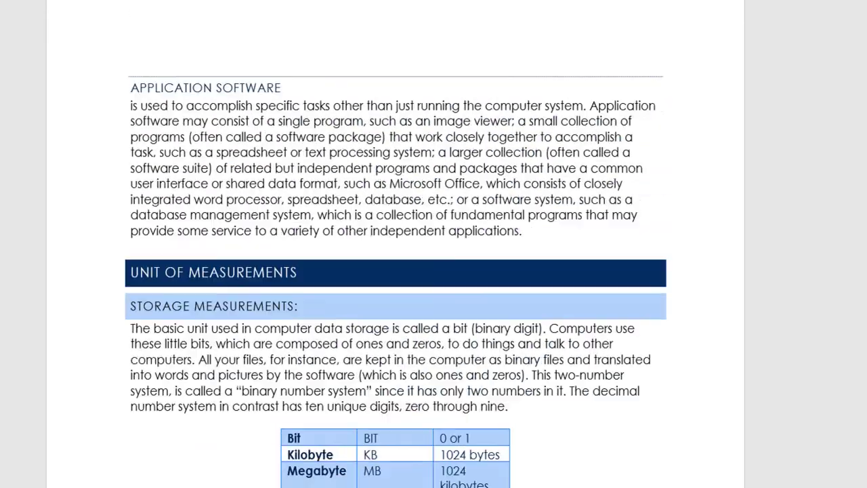
scroll(395, 243, up, 20)
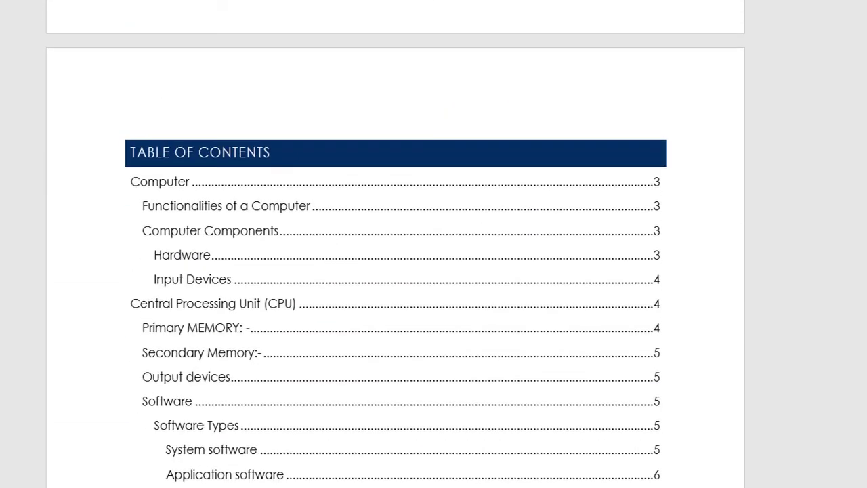
scroll(396, 244, down, 5)
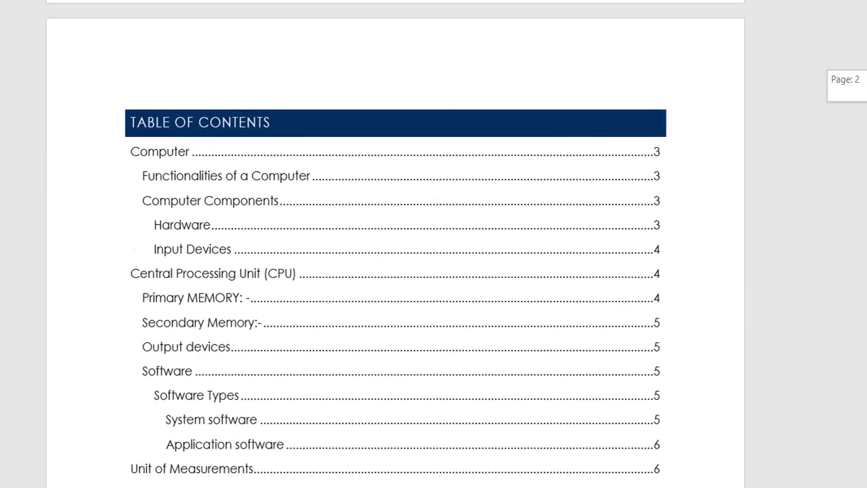
scroll(395, 244, up, 3)
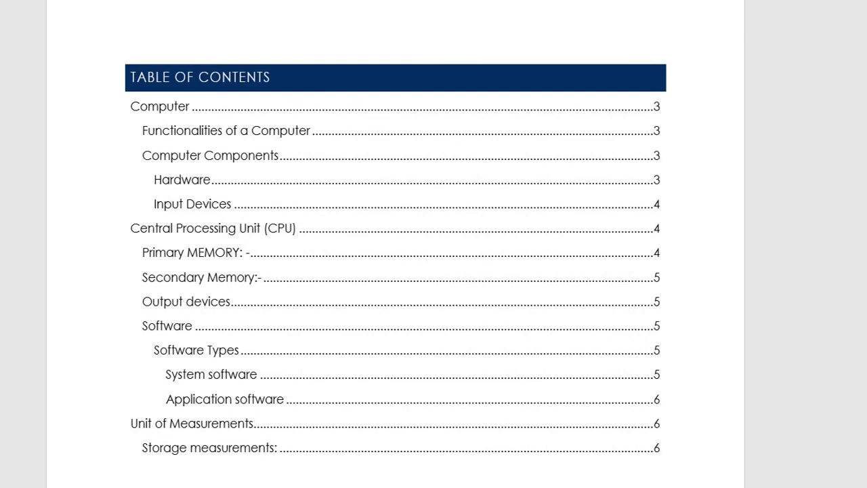
click(440, 177)
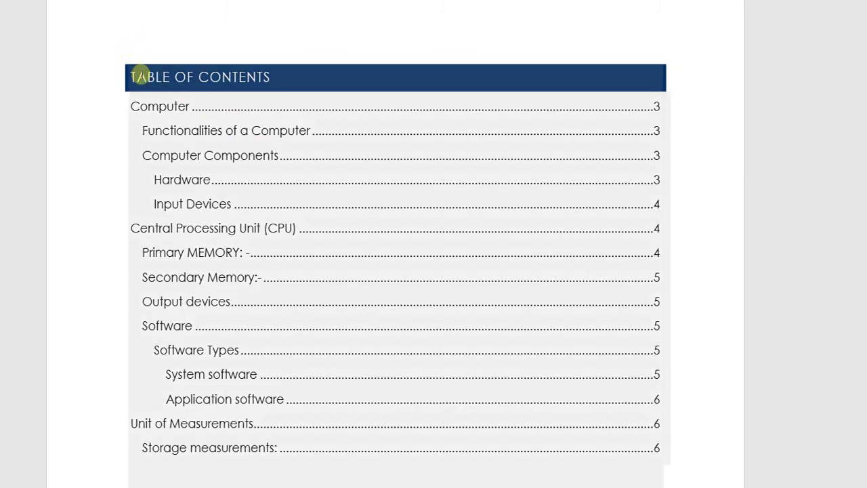
click(137, 76)
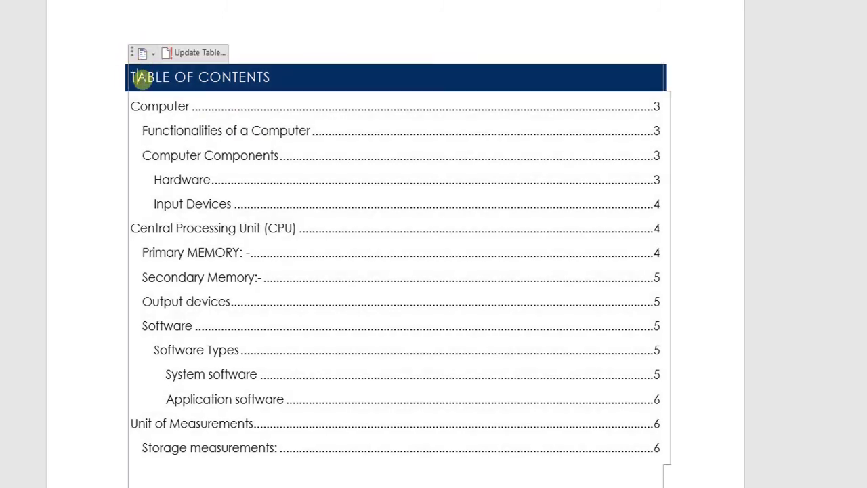
click(182, 51)
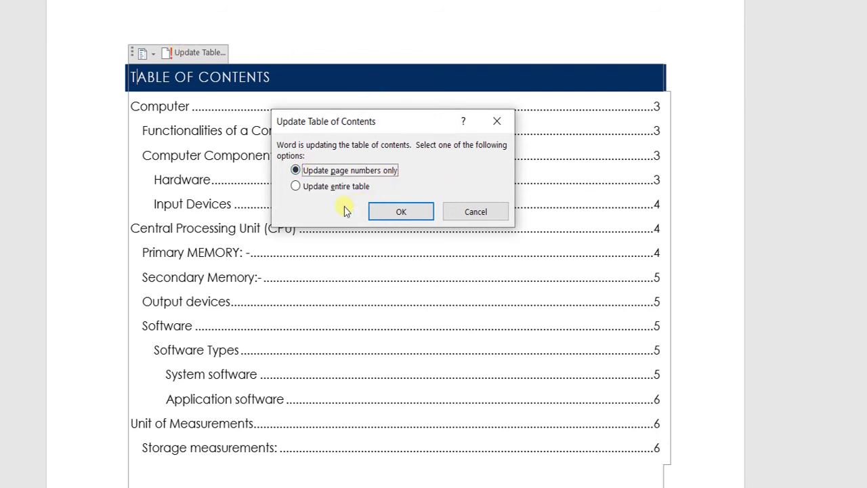
click(371, 174)
click(396, 212)
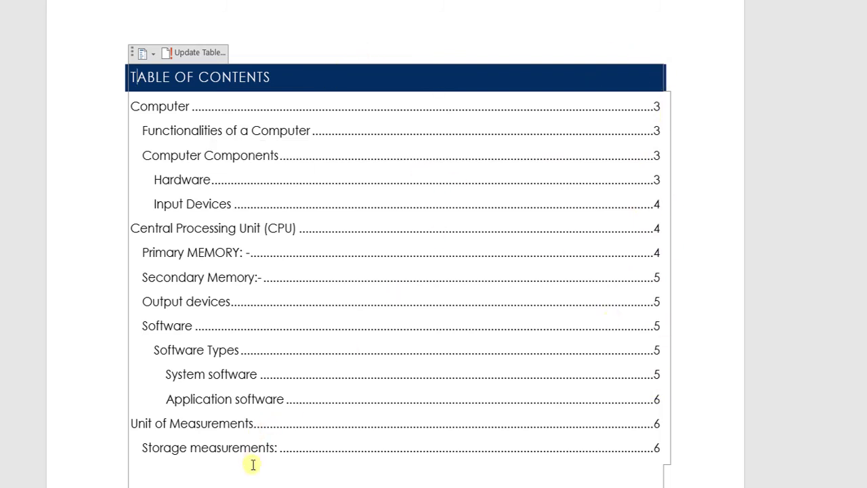
Step: Update the entire table of contents and select its entries from Software Types through Computers classification
click(211, 55)
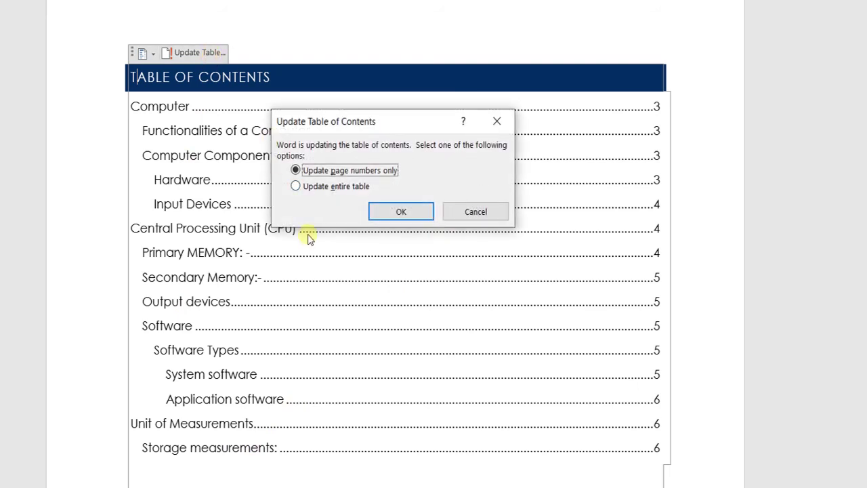
click(295, 187)
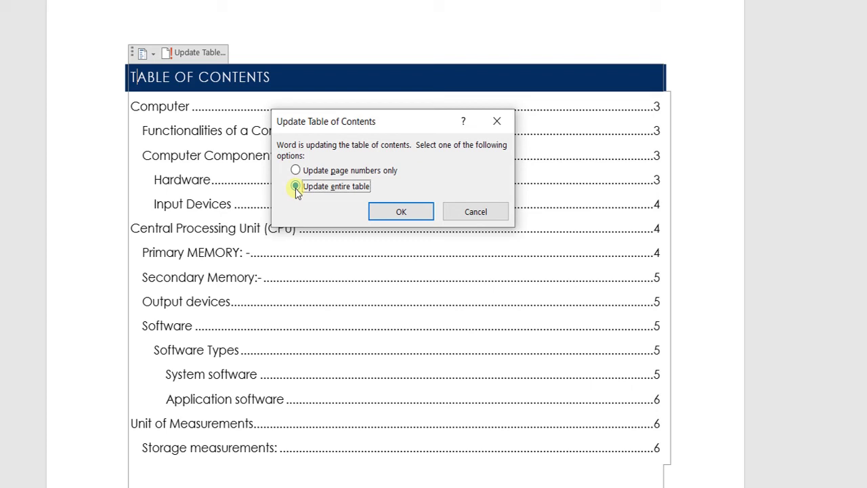
click(401, 212)
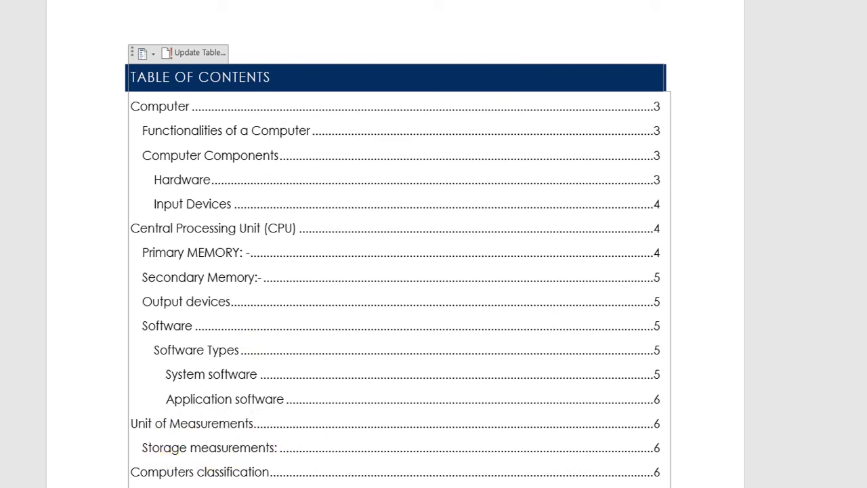
scroll(398, 260, down, 2)
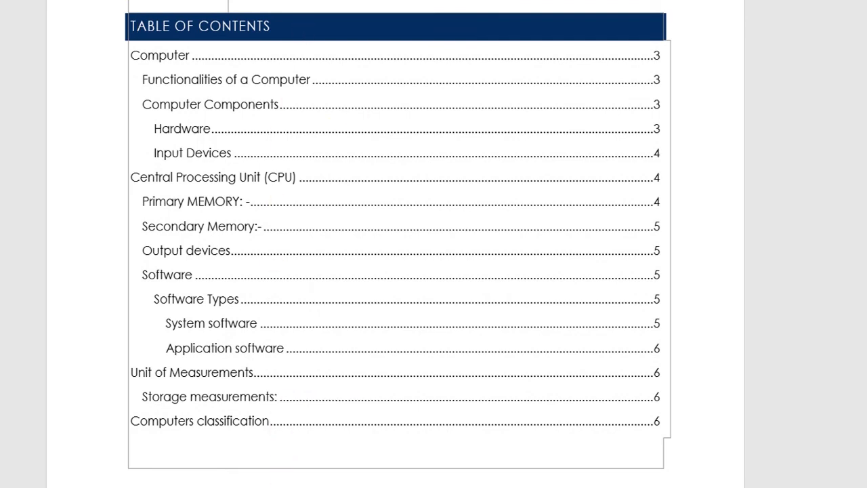
drag(697, 306, 463, 420)
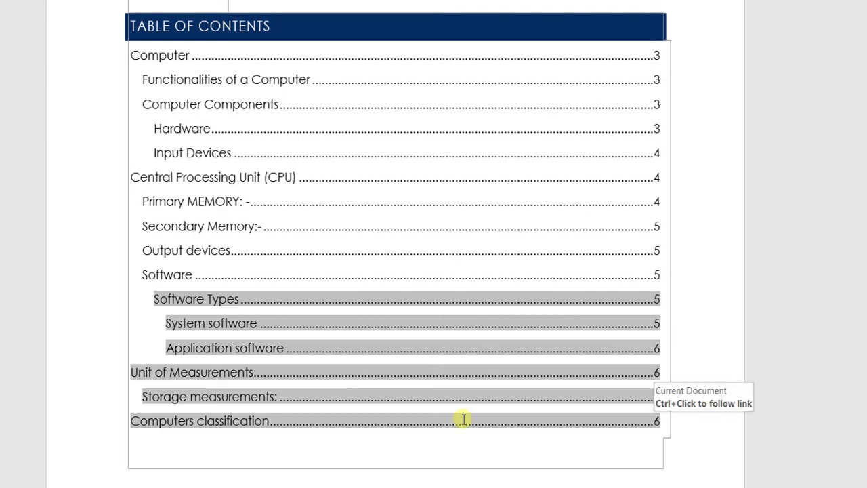